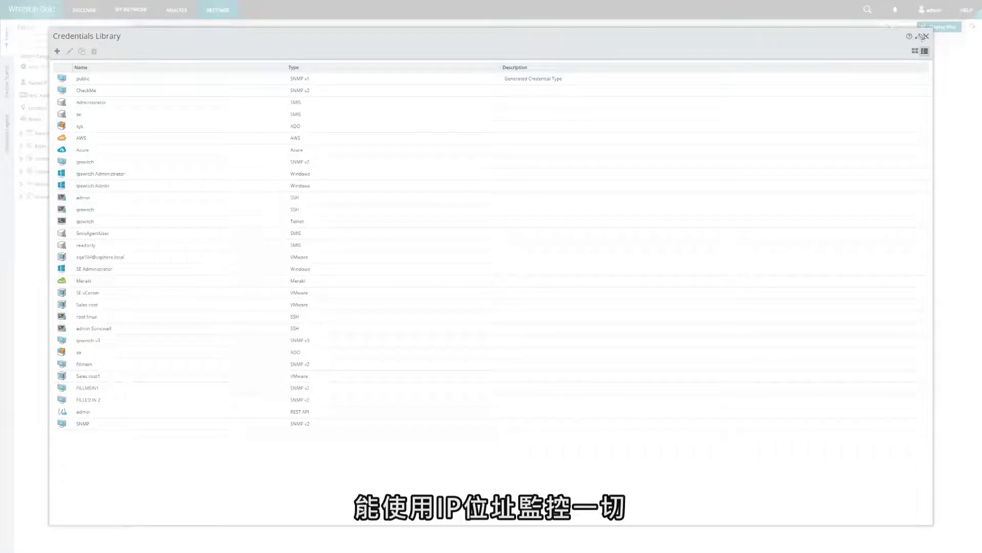
# Close the Credentials Library to return to the empty Discovered Network page.
pyautogui.click(926, 37)
# Add an SNMP v2 credential named 'this is a cred' with its read community string, then close the library.
pyautogui.click(207, 11)
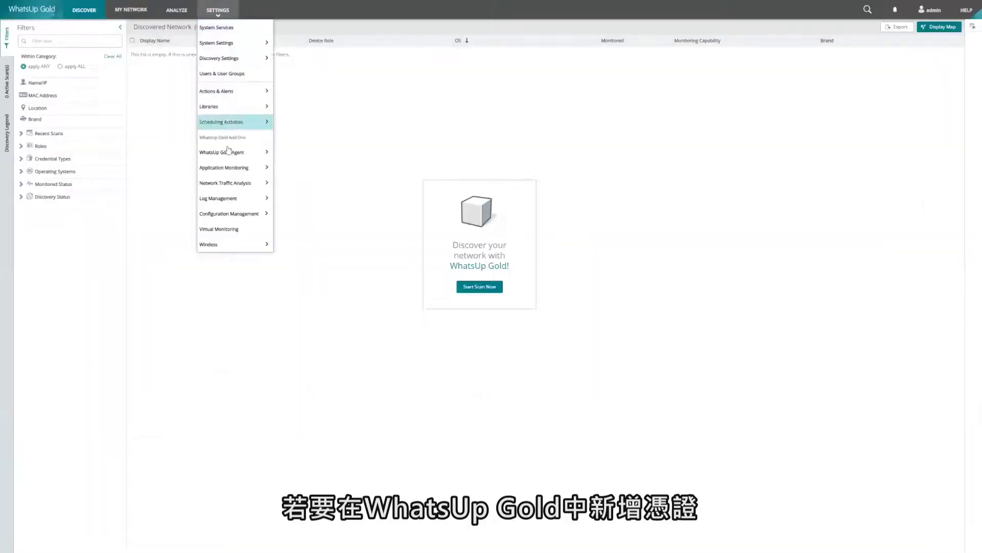
pyautogui.moveTo(230, 109)
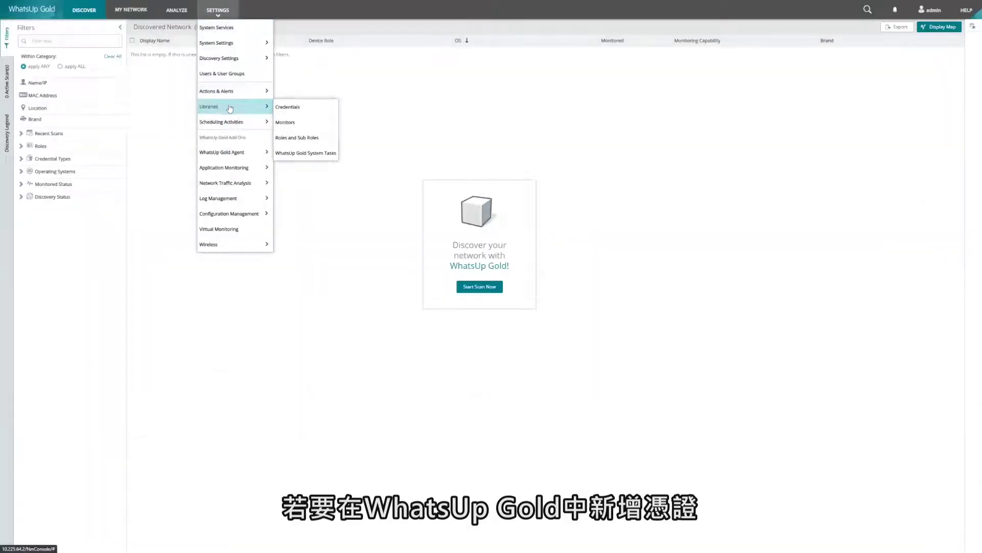
pyautogui.click(322, 109)
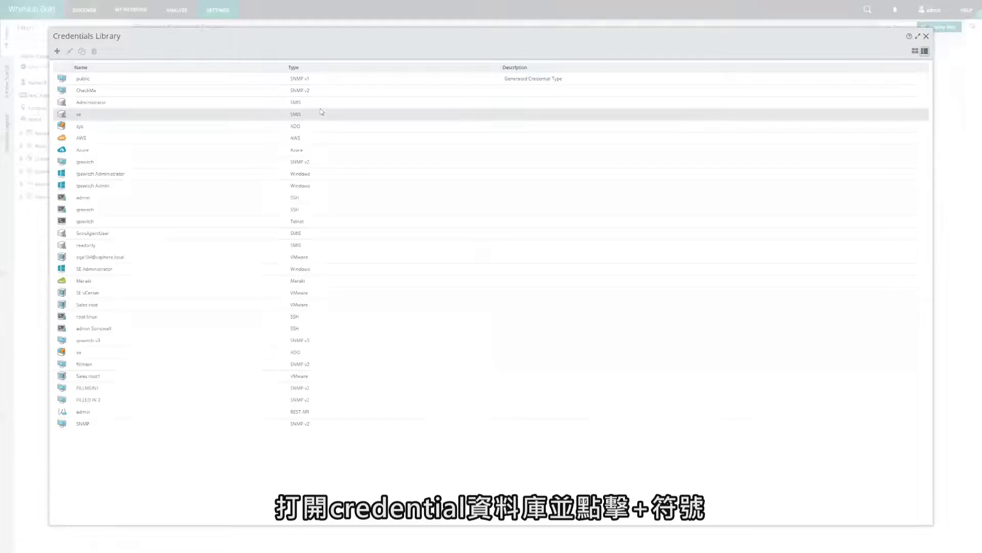
pyautogui.click(57, 52)
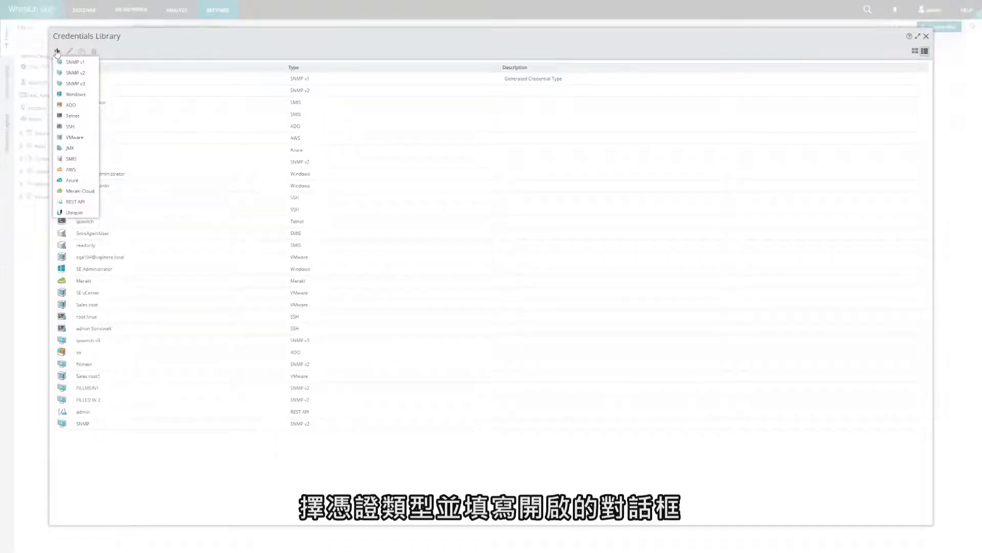
pyautogui.click(67, 76)
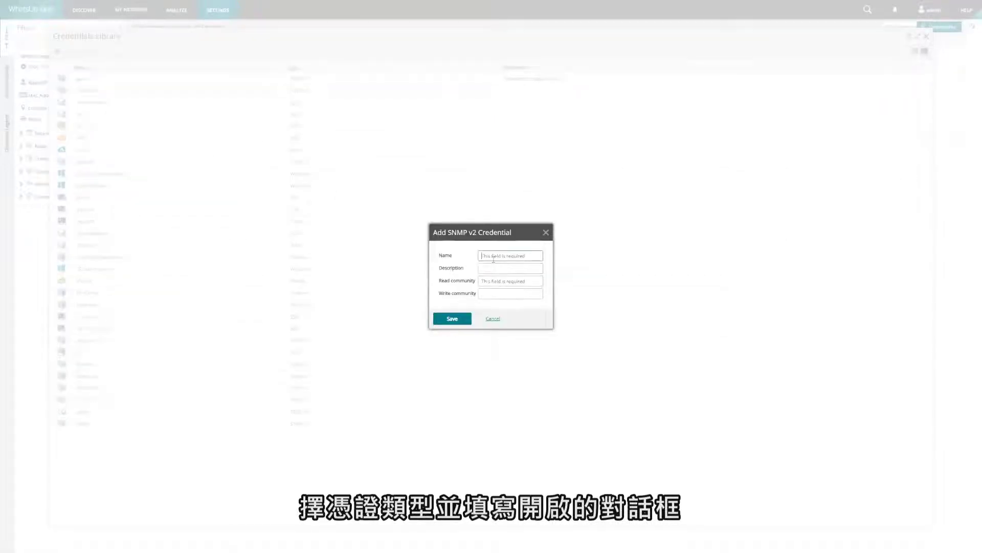
pyautogui.press('Tab')
pyautogui.press('Tab')
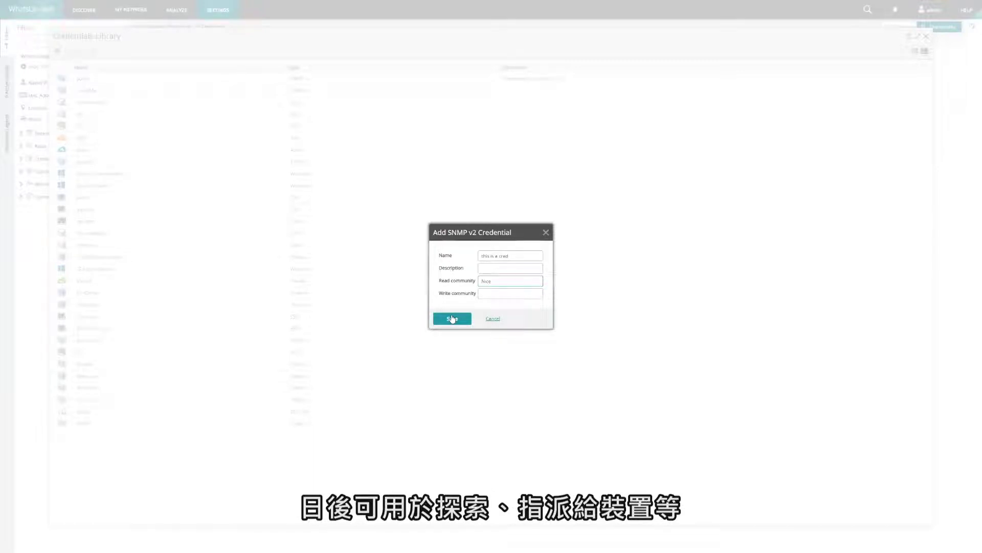
pyautogui.click(453, 319)
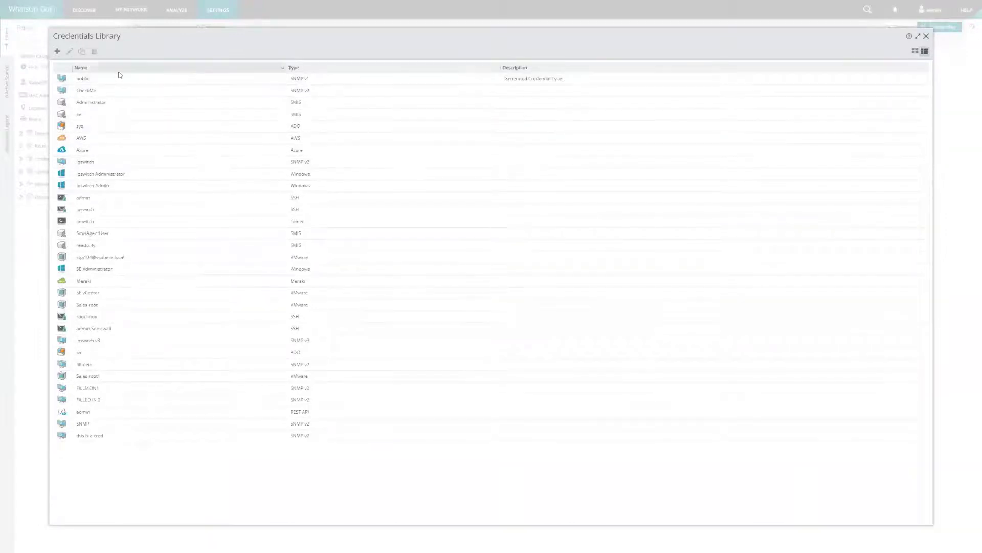
pyautogui.click(926, 37)
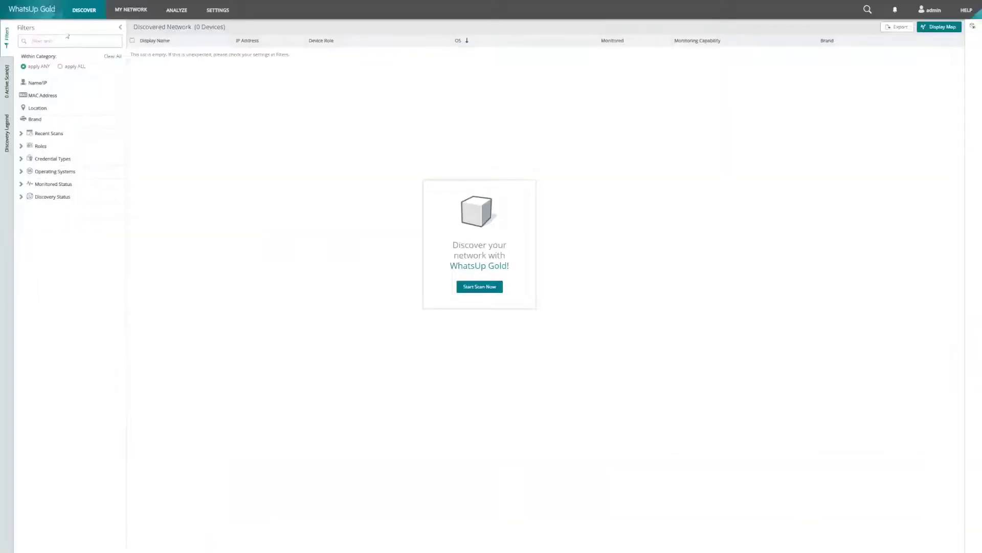
# Start a new discovery scan and clear the default 127.0.0.1 device address.
pyautogui.moveTo(88, 14)
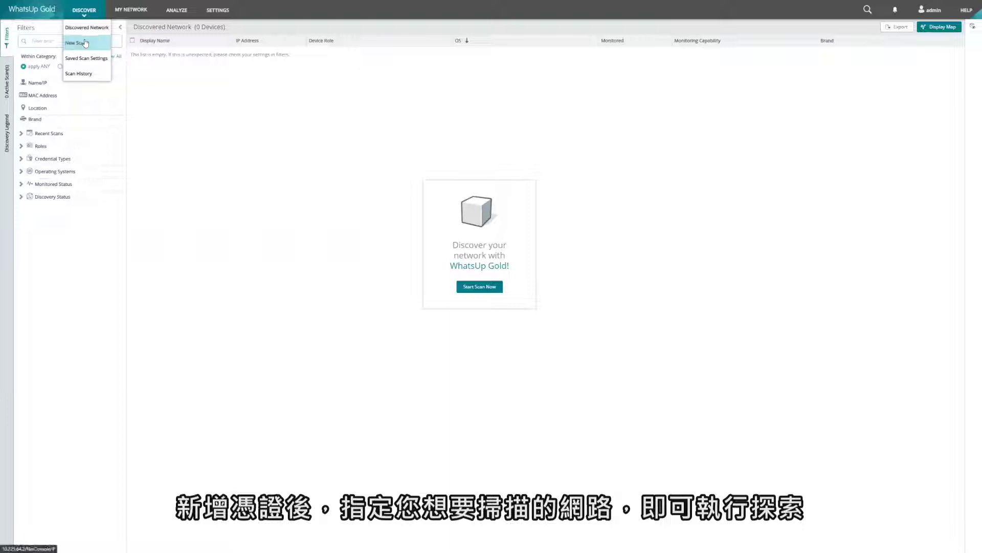
pyautogui.click(86, 43)
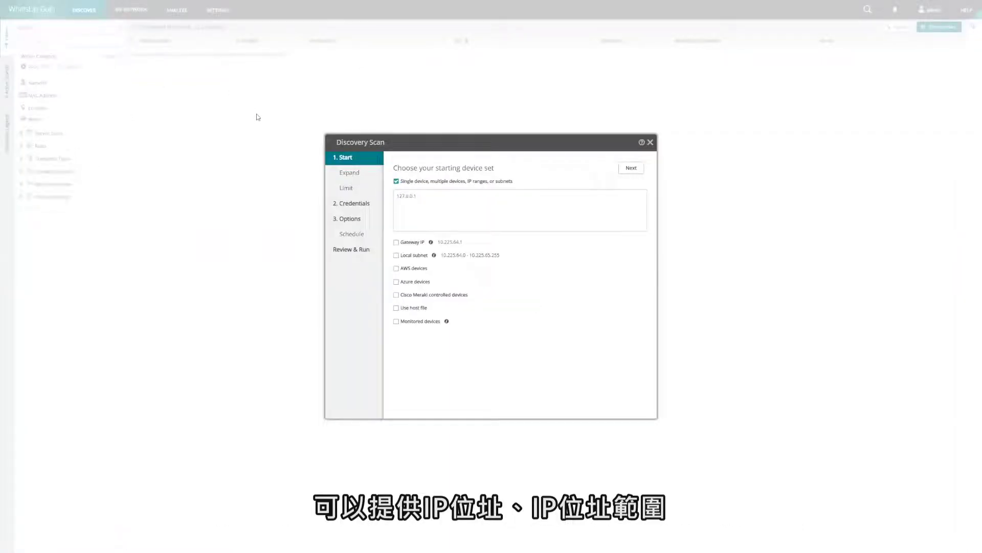
pyautogui.moveTo(427, 200); pyautogui.dragTo(339, 199)
pyautogui.press('BackSpace')
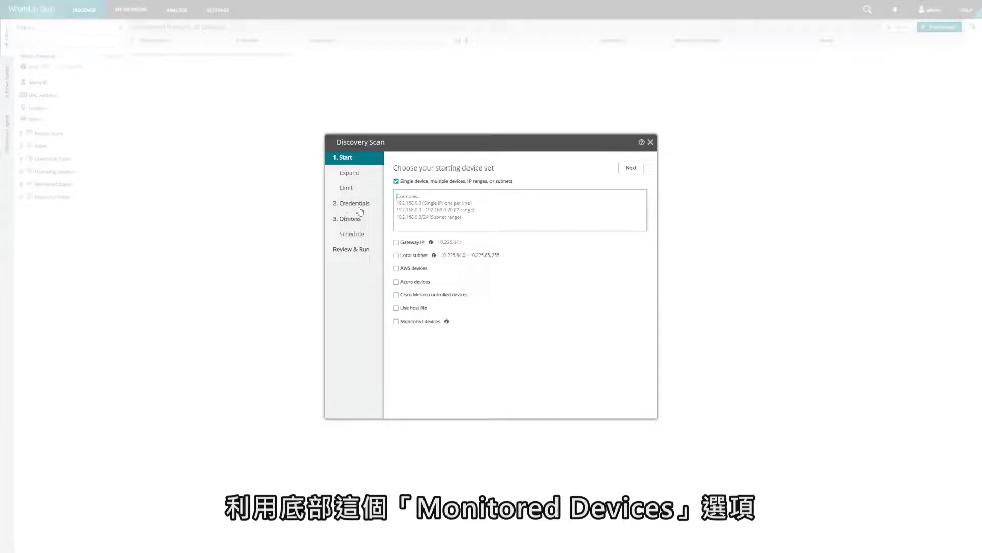
# Leave monitored devices out and start the scan from the local subnet 10.225.64.0 – 10.225.65.255.
pyautogui.click(401, 322)
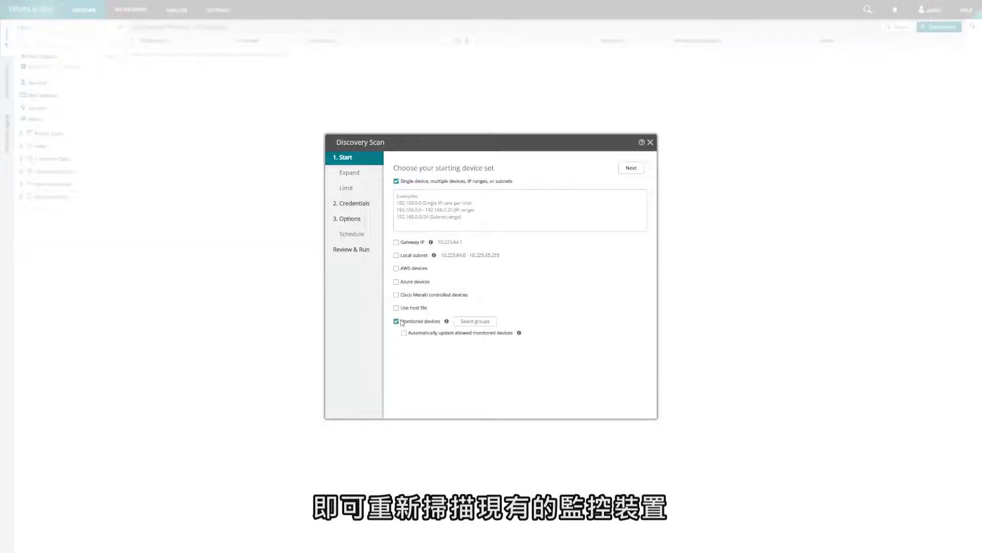
pyautogui.click(402, 322)
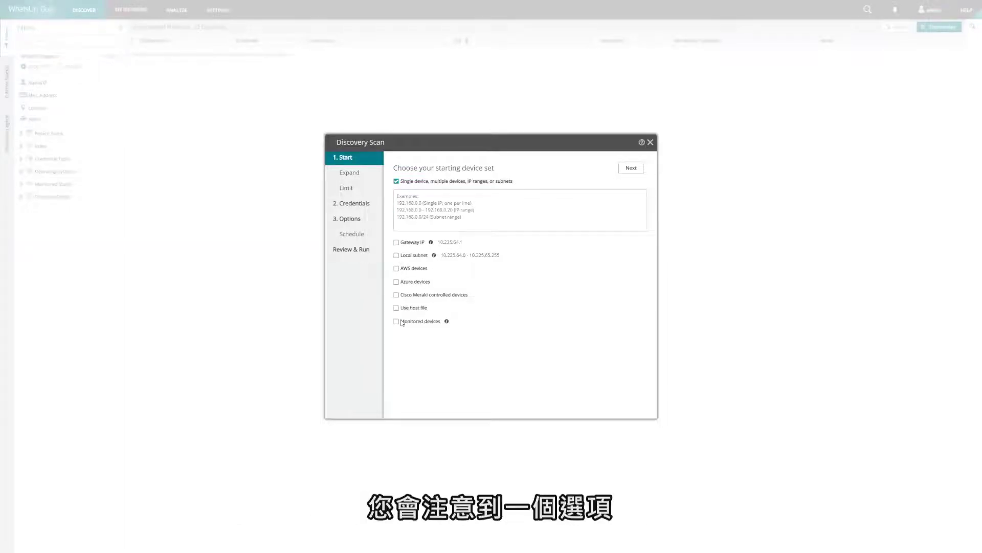
pyautogui.click(402, 321)
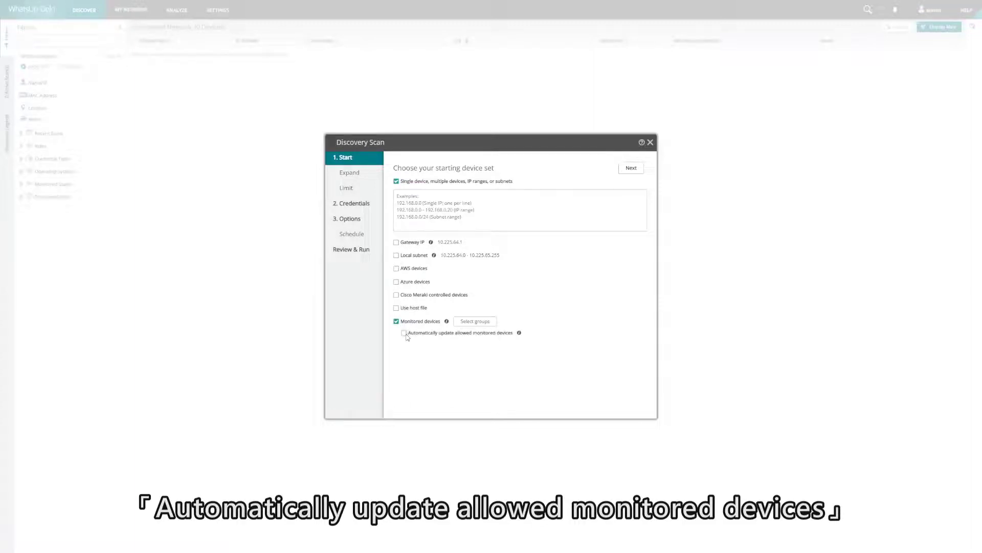
pyautogui.click(405, 334)
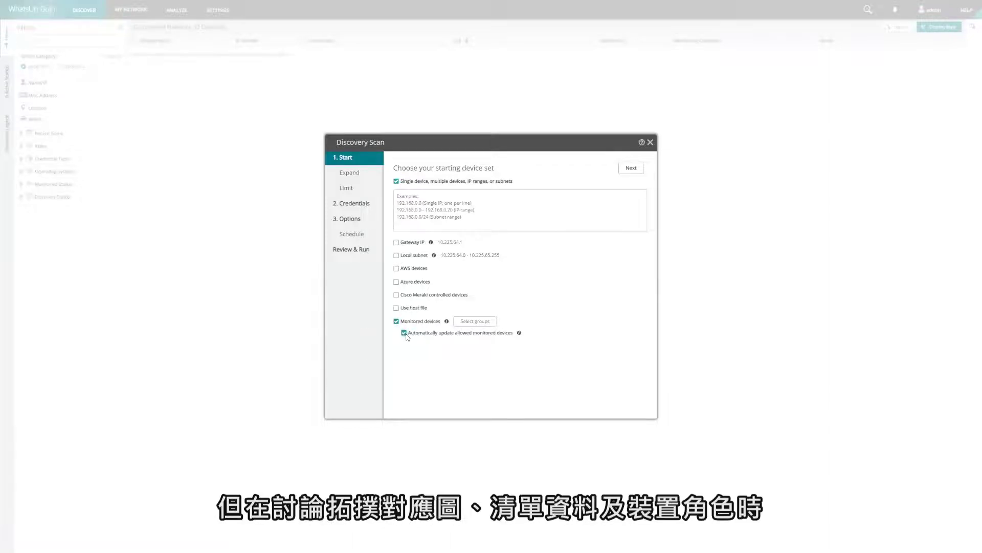
pyautogui.click(404, 333)
pyautogui.click(396, 321)
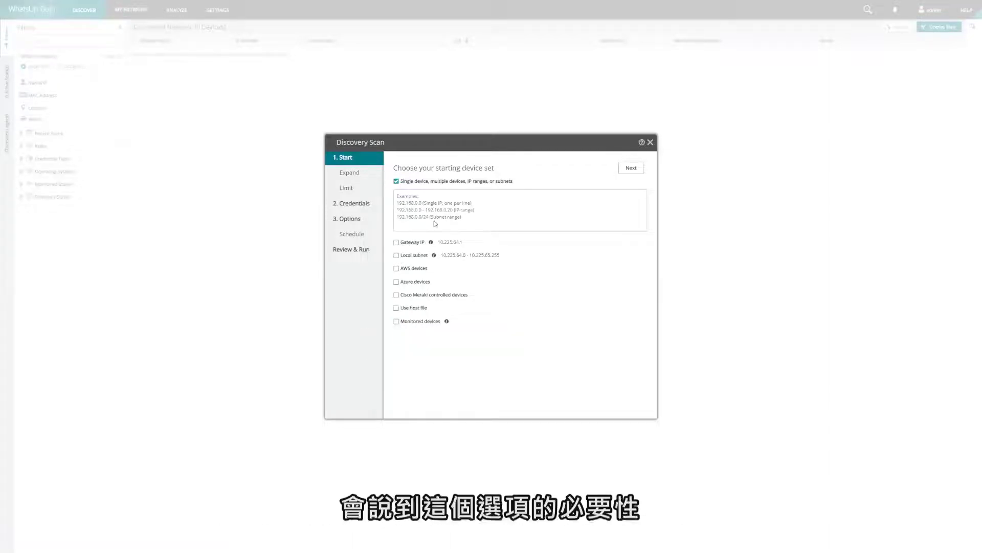
pyautogui.click(396, 181)
pyautogui.click(396, 255)
# Advance to the Expand step, which has virtualization, wireless and storage expansion enabled.
pyautogui.click(632, 168)
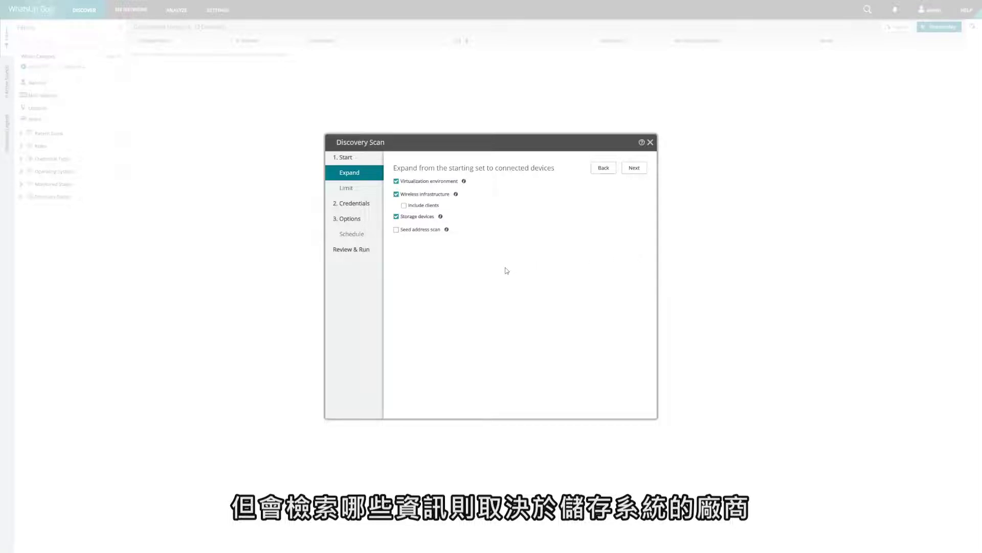
# Try seed address scanning at depth 3, then leave it off and move to the Limit step.
pyautogui.click(415, 230)
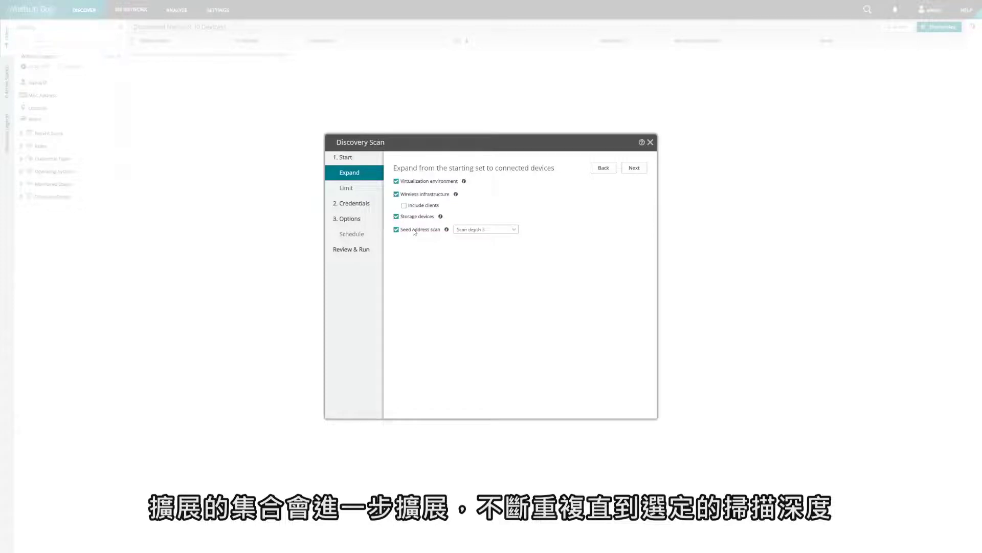
pyautogui.click(483, 229)
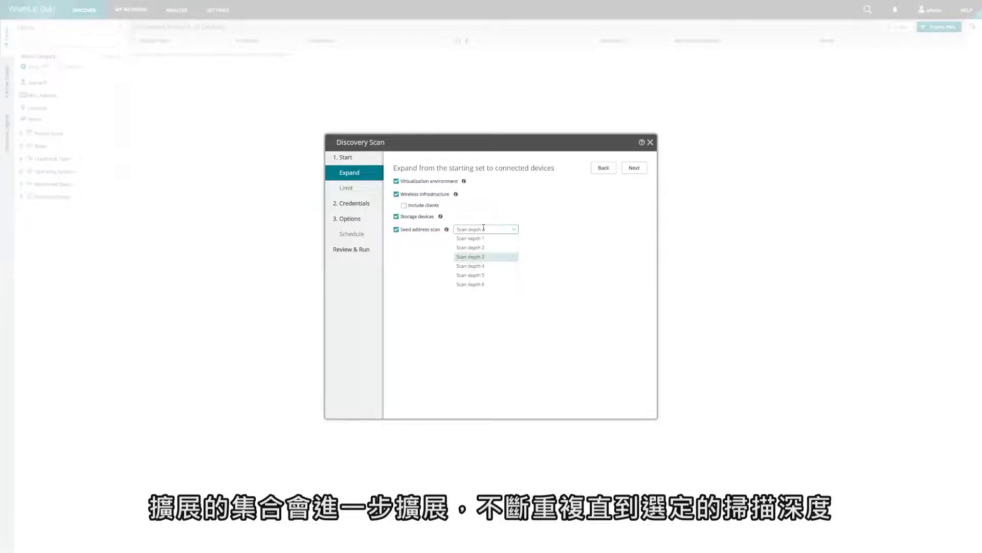
pyautogui.click(515, 230)
pyautogui.click(397, 230)
pyautogui.click(634, 168)
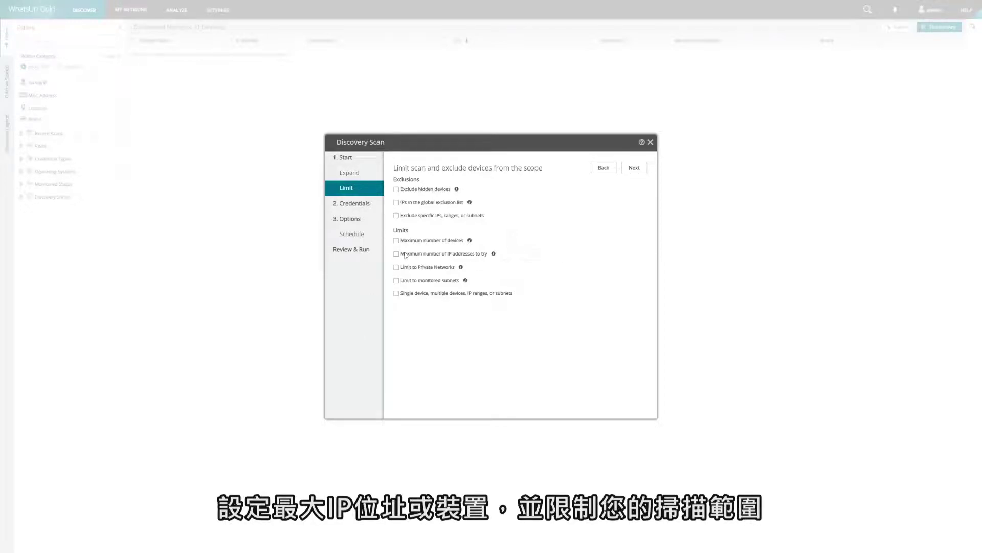
# Leave the global exclusion list unticked and continue to the Credentials step.
pyautogui.click(406, 202)
pyautogui.click(406, 202)
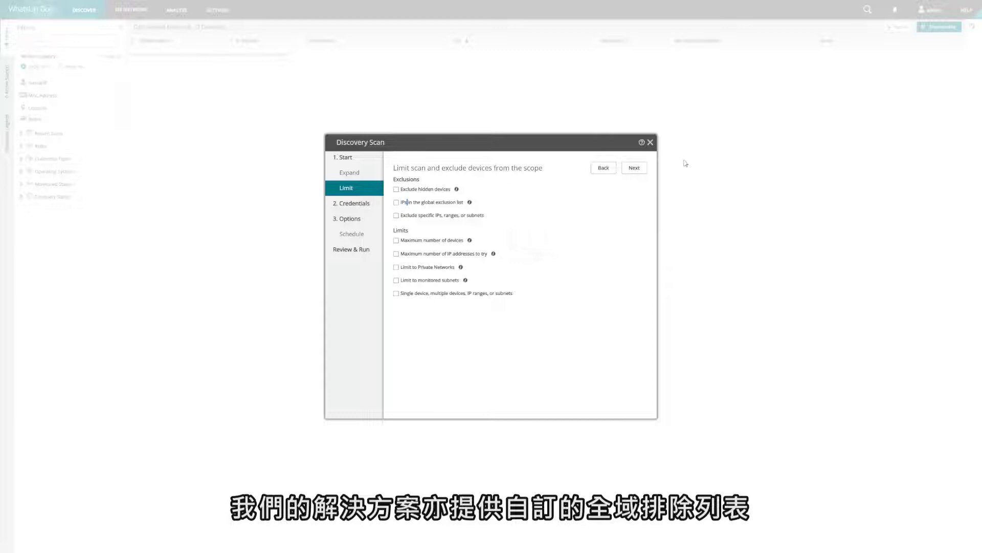
pyautogui.click(634, 169)
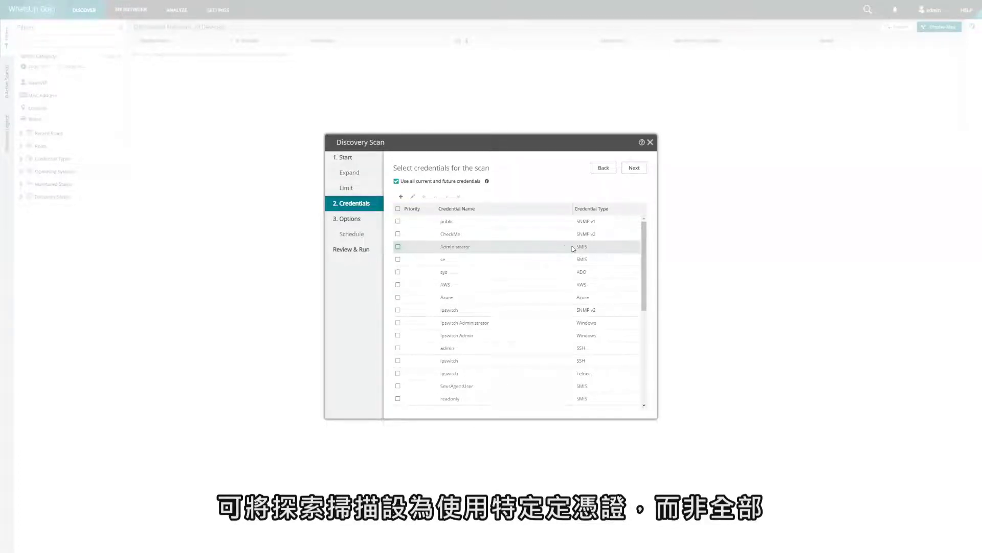
# Keep all current and future credentials, leaving AWS unticked, and advance to the Options step.
pyautogui.click(398, 285)
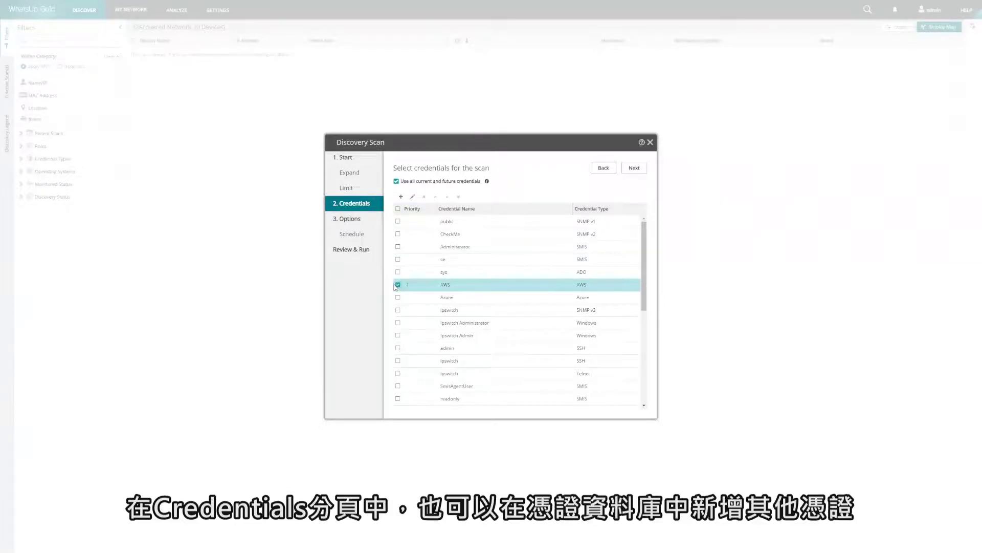
pyautogui.click(402, 197)
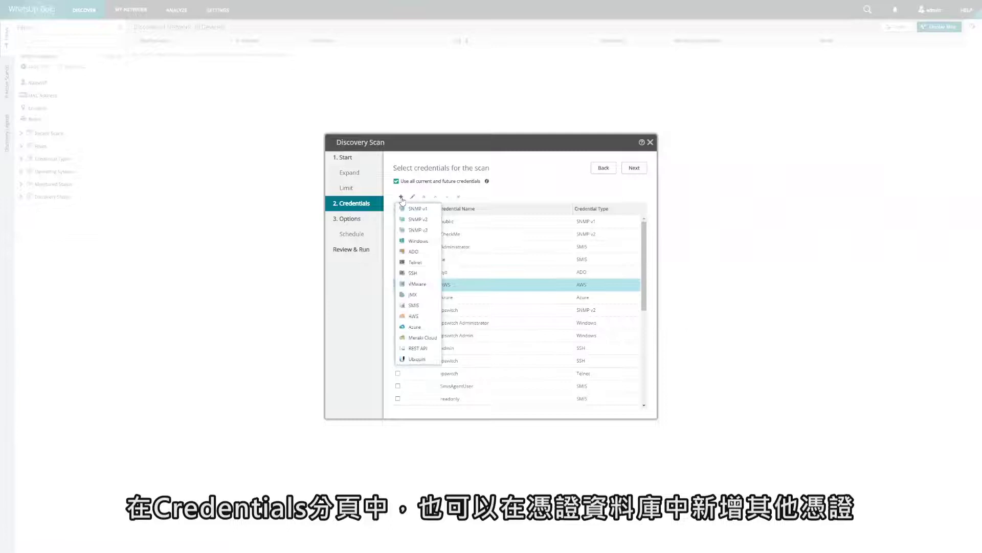
pyautogui.click(781, 246)
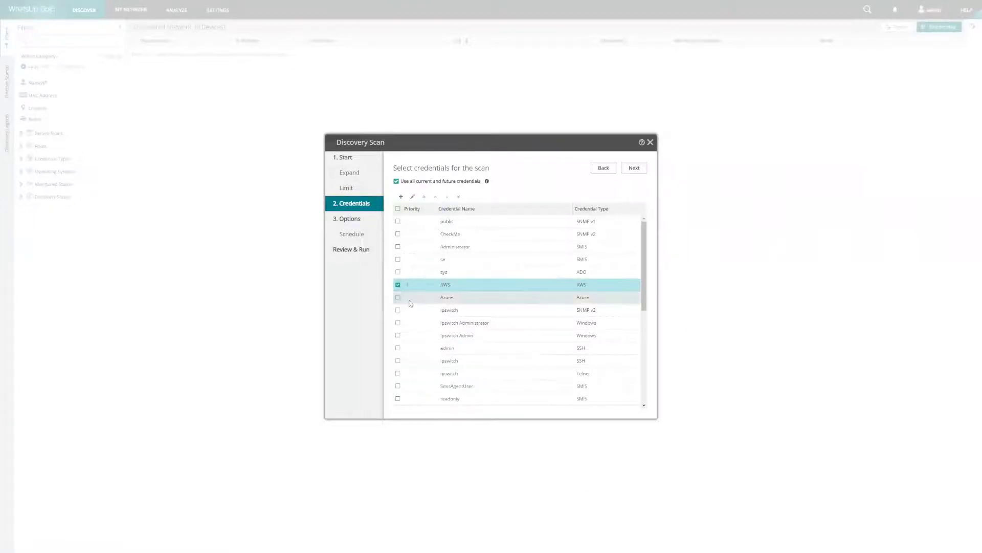
pyautogui.click(398, 285)
pyautogui.click(628, 168)
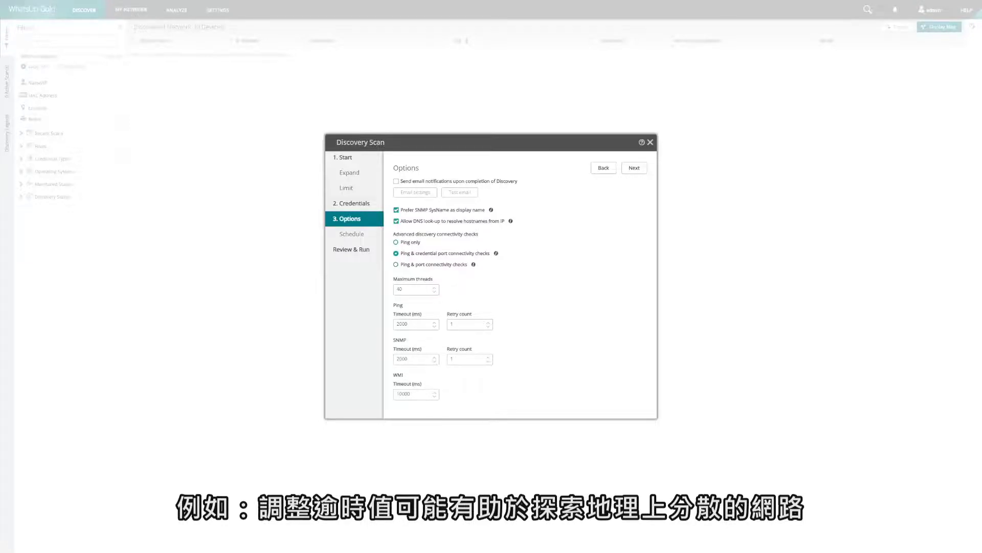
# Accept the default scan options (40 threads, 2000 ms timeout, 1 retry) and go to Schedule.
pyautogui.click(632, 168)
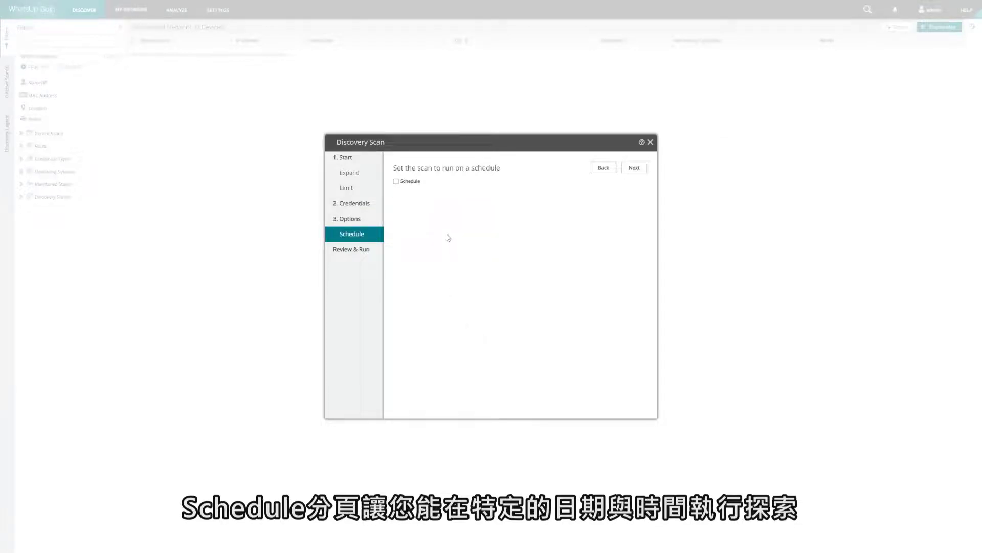
# Tick Schedule, name the scan 'Saved Scan', and save and run it immediately.
pyautogui.click(417, 182)
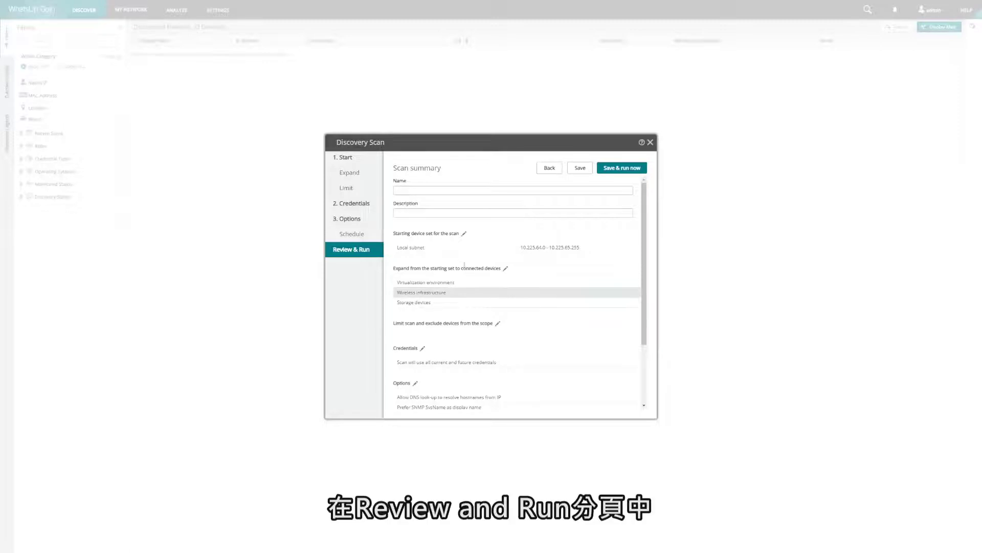
pyautogui.click(446, 193)
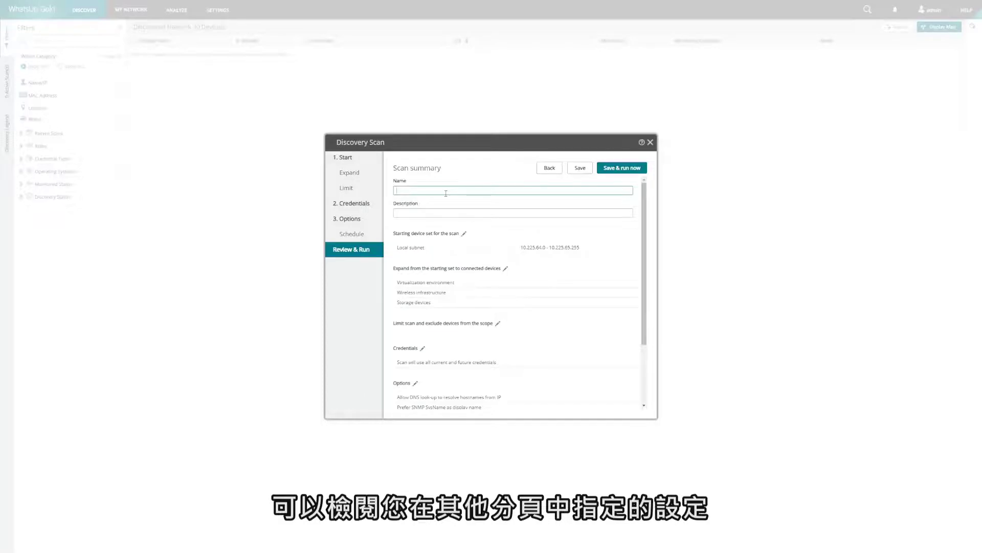
pyautogui.write('Saved Scan')
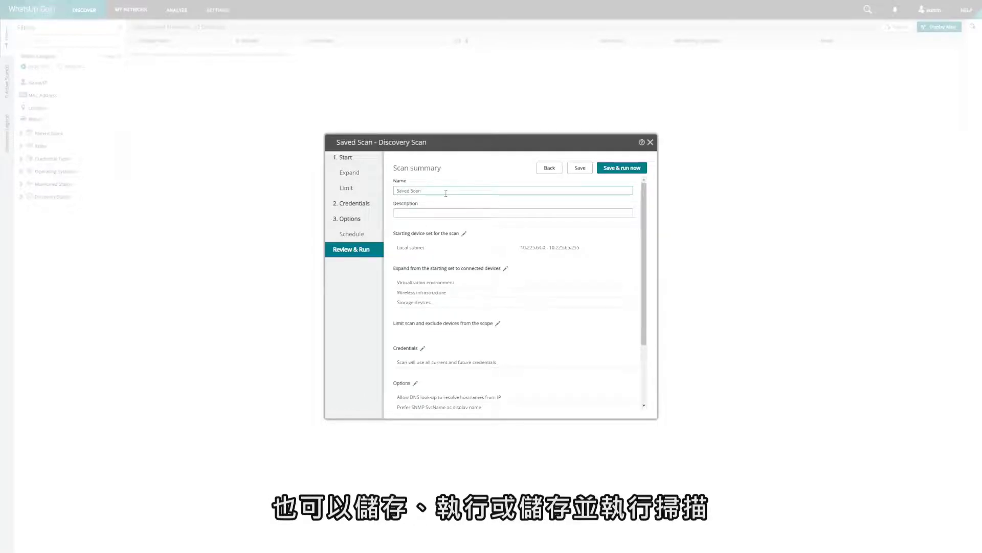
pyautogui.click(619, 168)
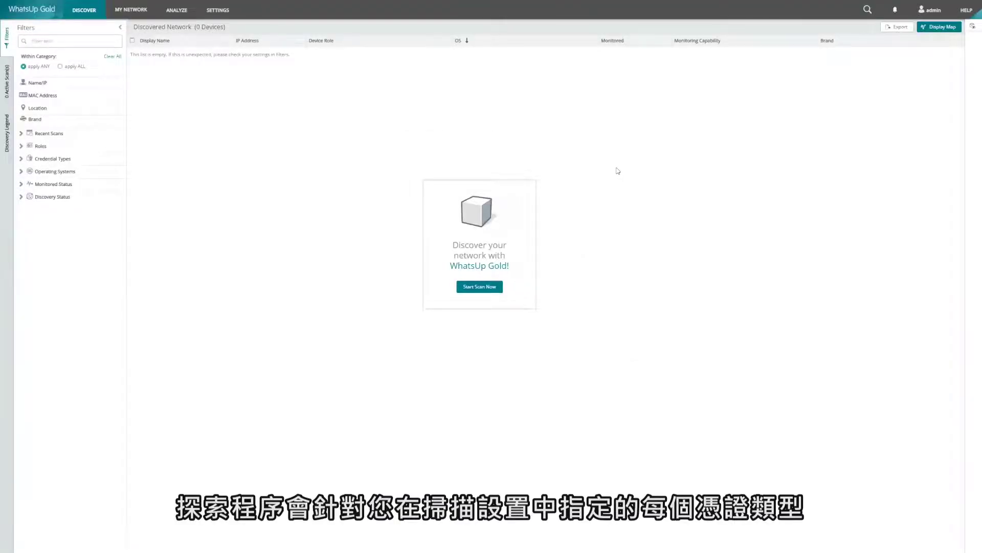
# Show the Active Scan(s) panel to follow the running scan's discovered devices.
pyautogui.click(7, 77)
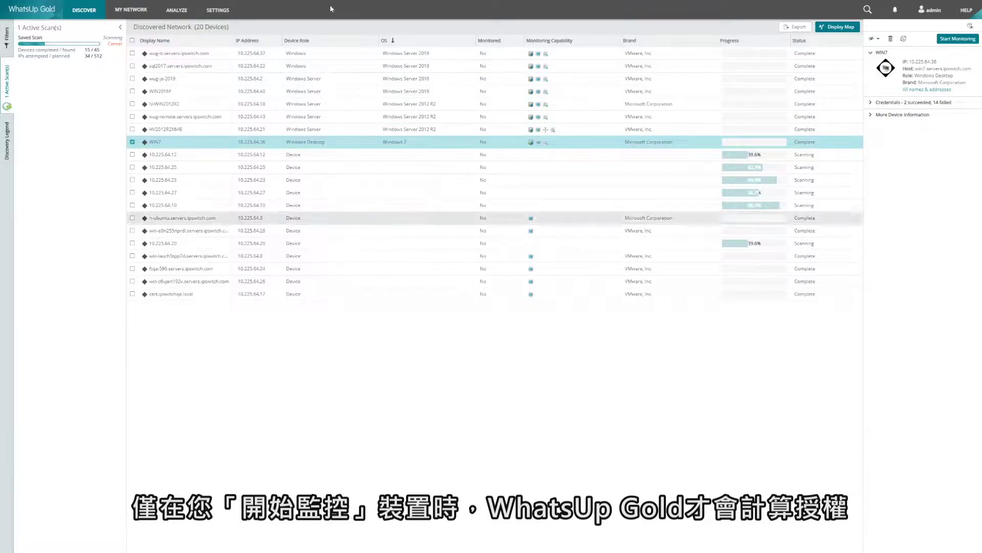
# Open the Roles and Sub Roles library from the Settings menu's Libraries.
pyautogui.click(217, 10)
pyautogui.moveTo(232, 121)
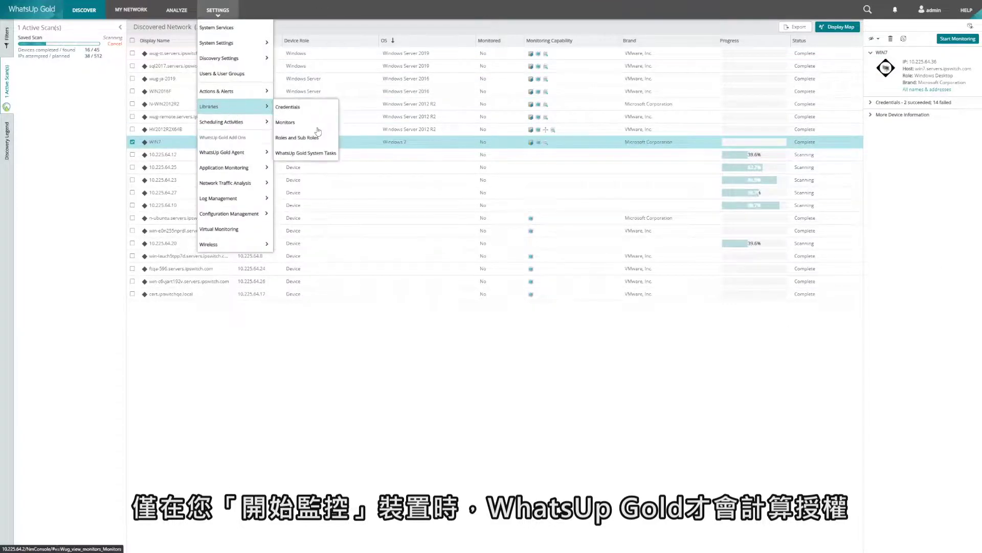
pyautogui.click(313, 138)
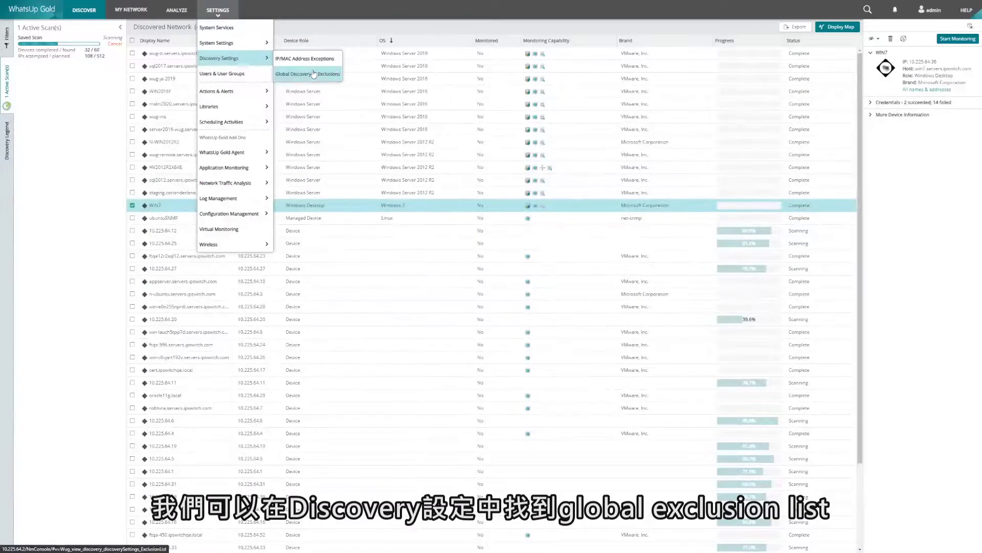
# Add 192.168.0.0 to the Global Discovery IP Exclusions list and close it.
pyautogui.click(314, 74)
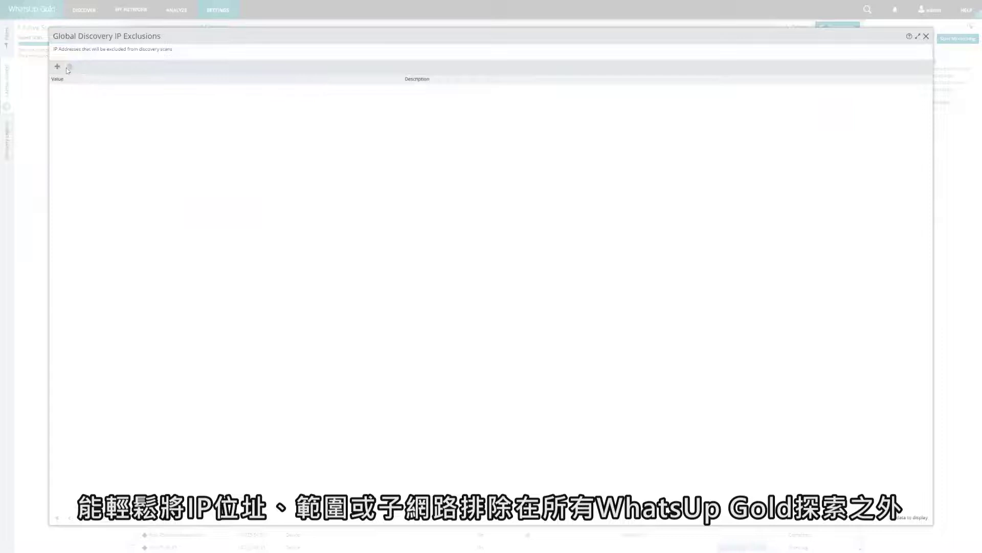
pyautogui.click(58, 66)
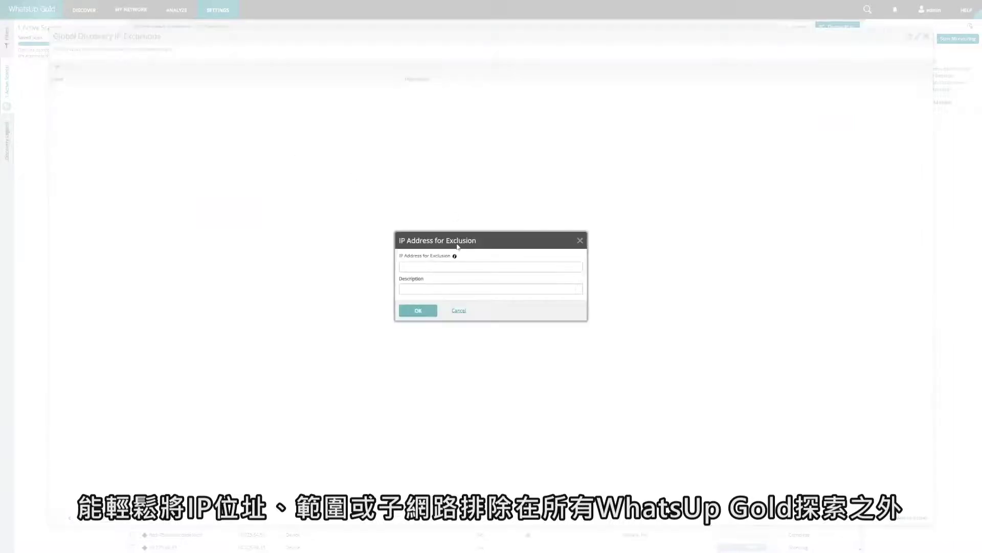
pyautogui.click(431, 265)
pyautogui.write('192.168.0.0/16')
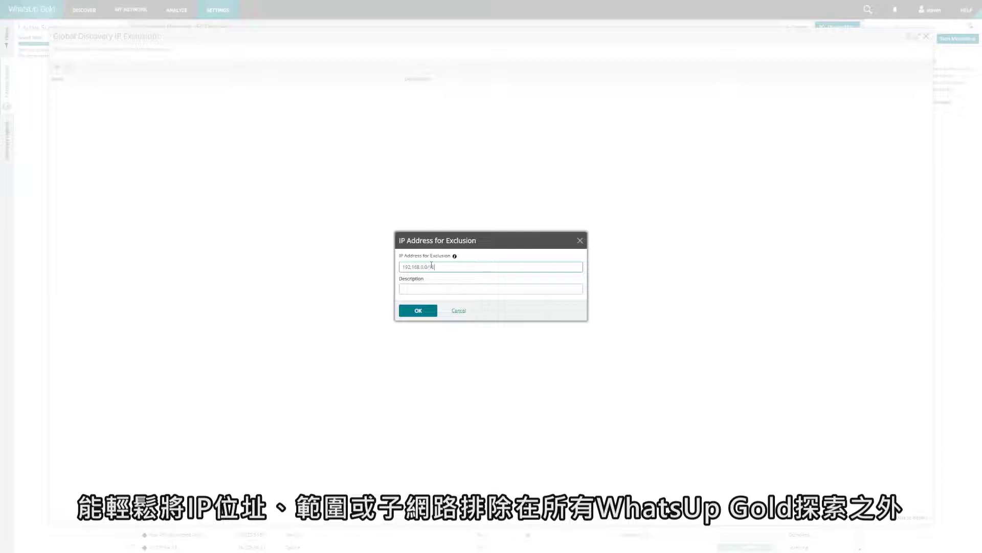
pyautogui.press('Tab')
pyautogui.click(415, 309)
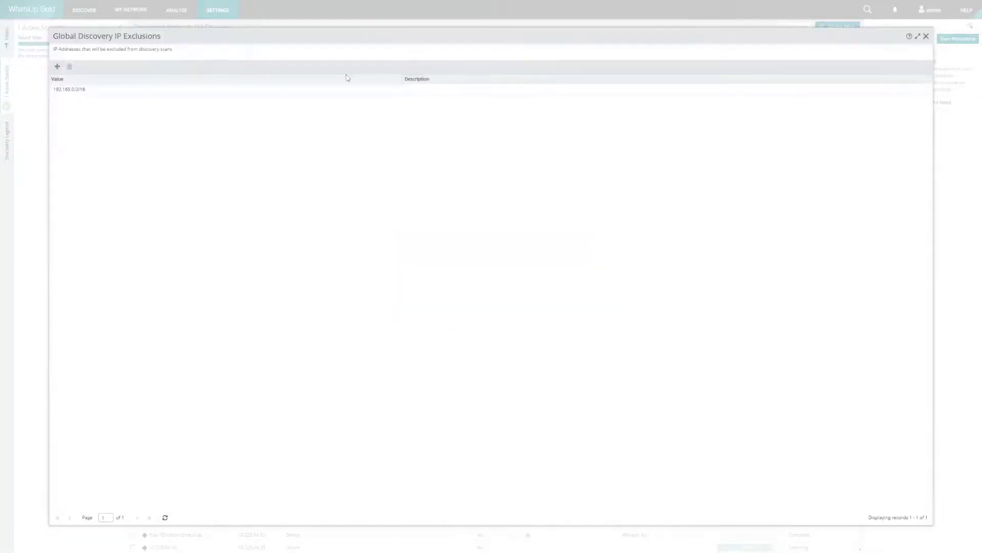
pyautogui.click(926, 36)
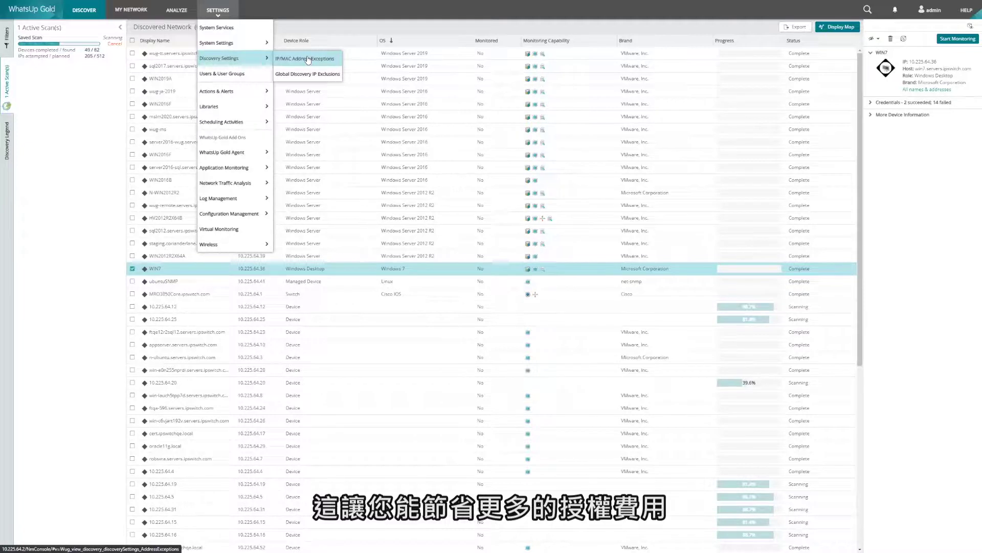
# Look over the IP/MAC Address Exceptions entries, then close that dialog.
pyautogui.click(307, 59)
pyautogui.moveTo(261, 122); pyautogui.dragTo(126, 283)
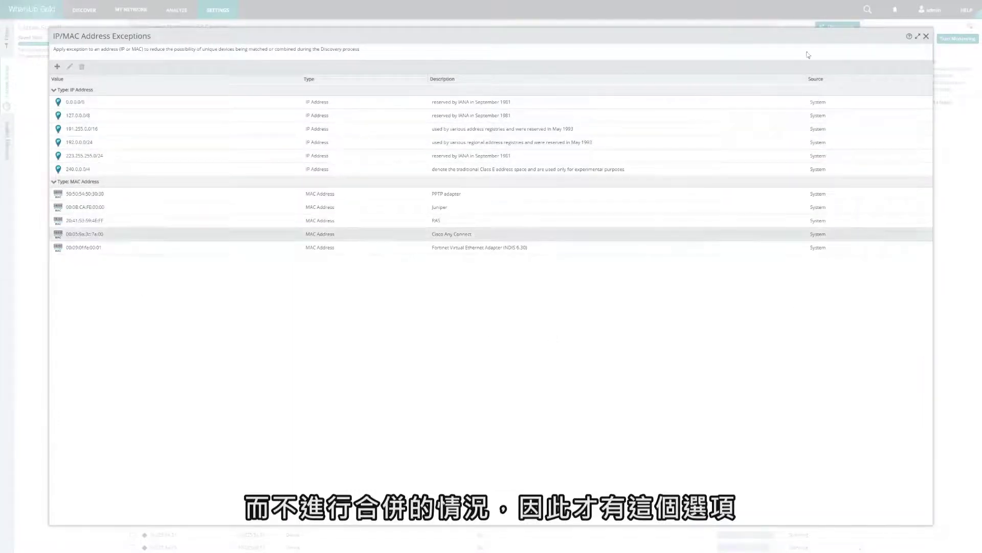
pyautogui.click(927, 36)
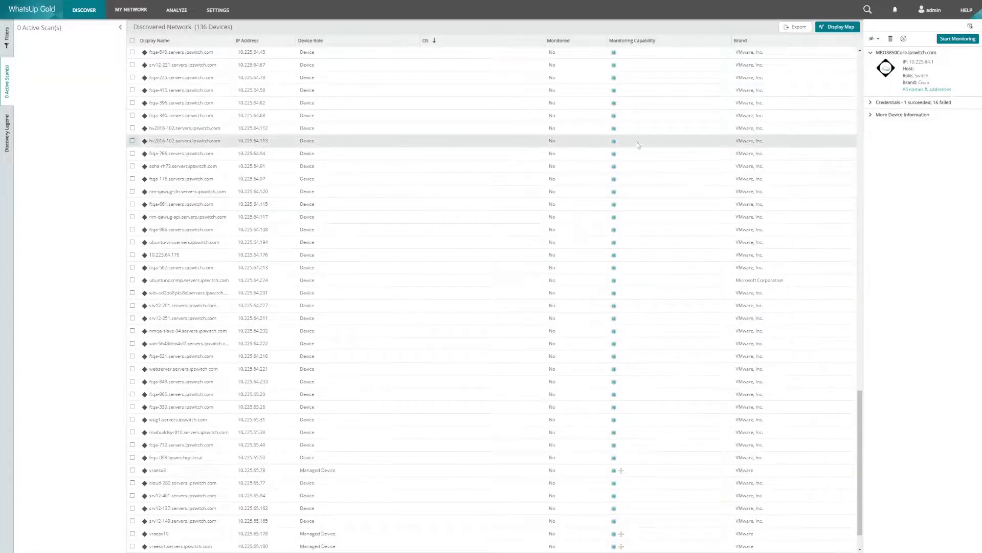
# Select all 136 discovered devices and start monitoring them.
pyautogui.click(132, 41)
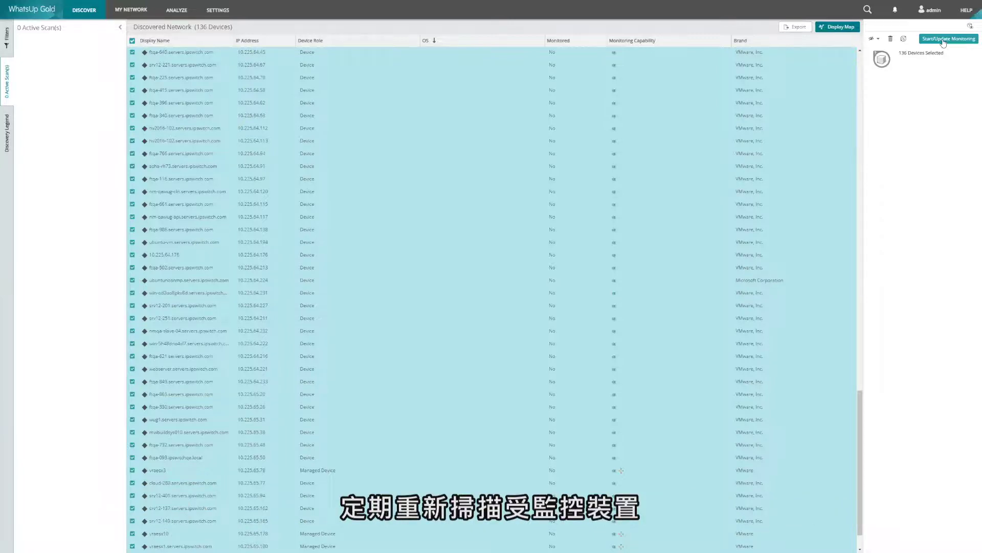
pyautogui.click(944, 40)
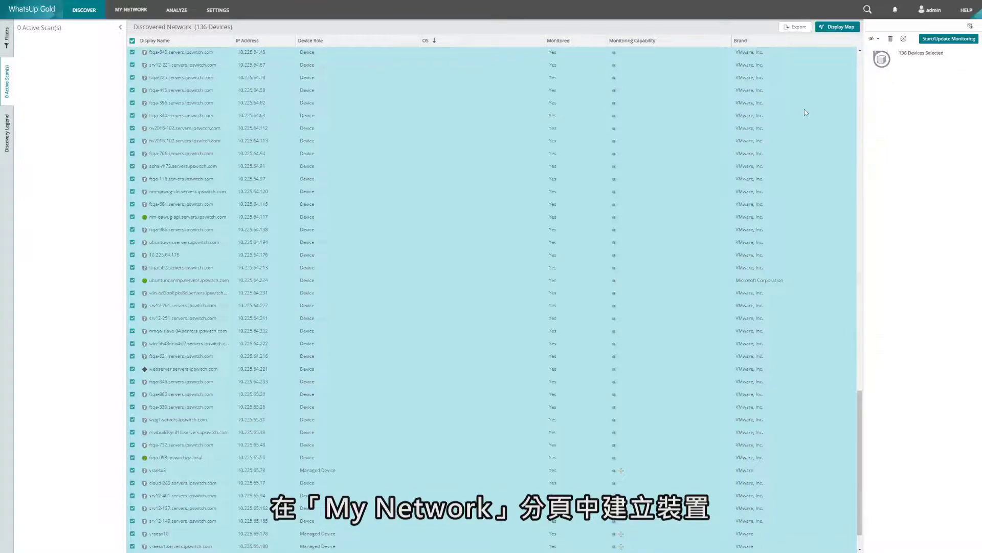
# View the My Network devices as a map with the device table, then bring up global search.
pyautogui.click(132, 11)
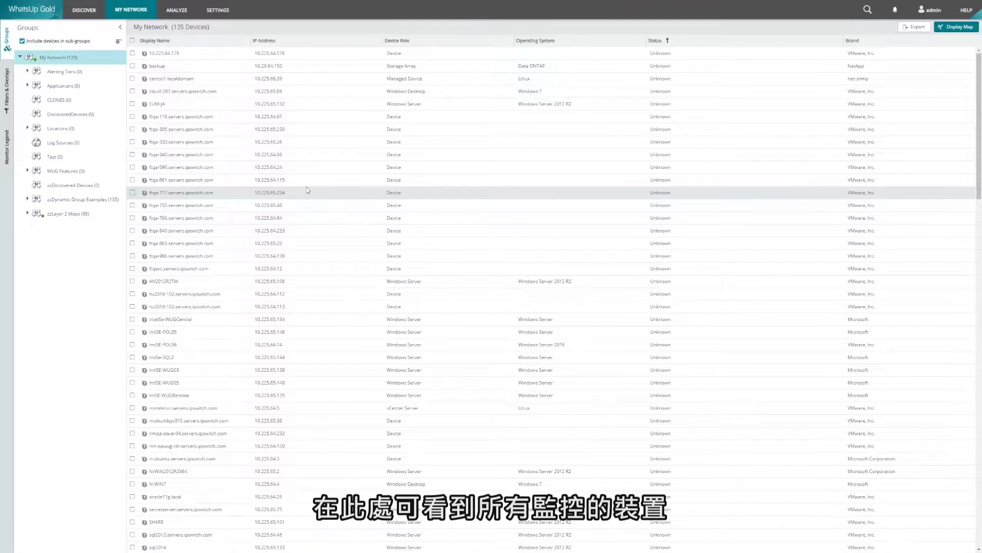
pyautogui.click(955, 29)
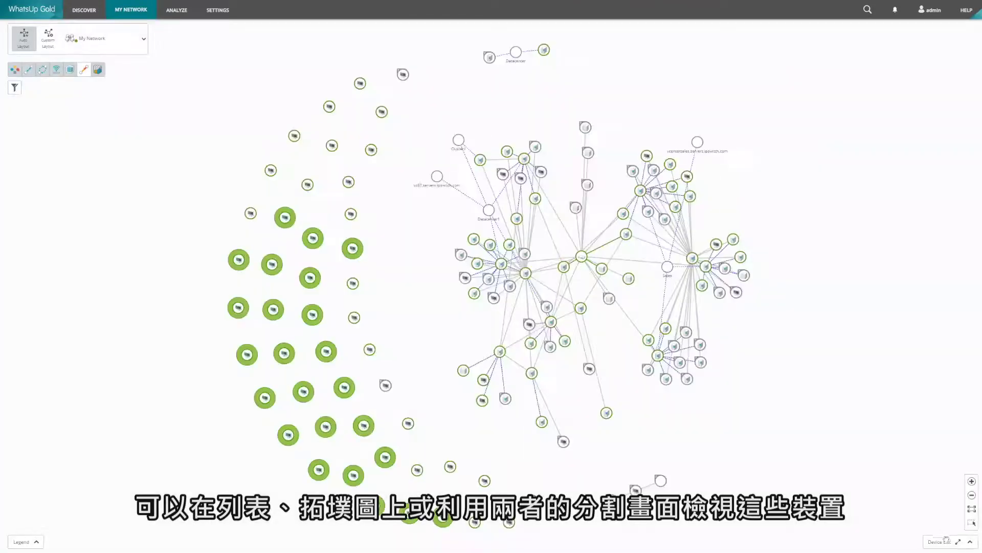
pyautogui.click(972, 543)
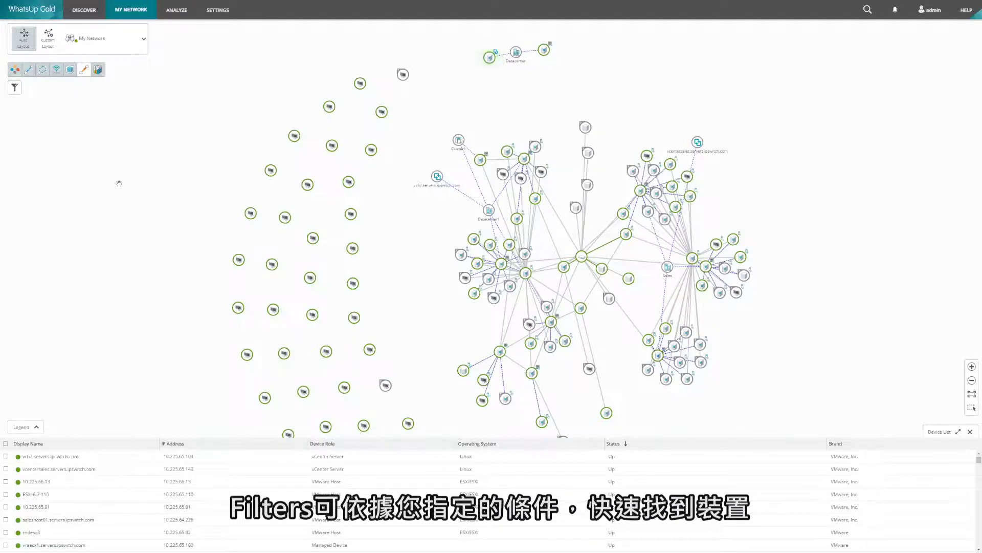
pyautogui.click(17, 88)
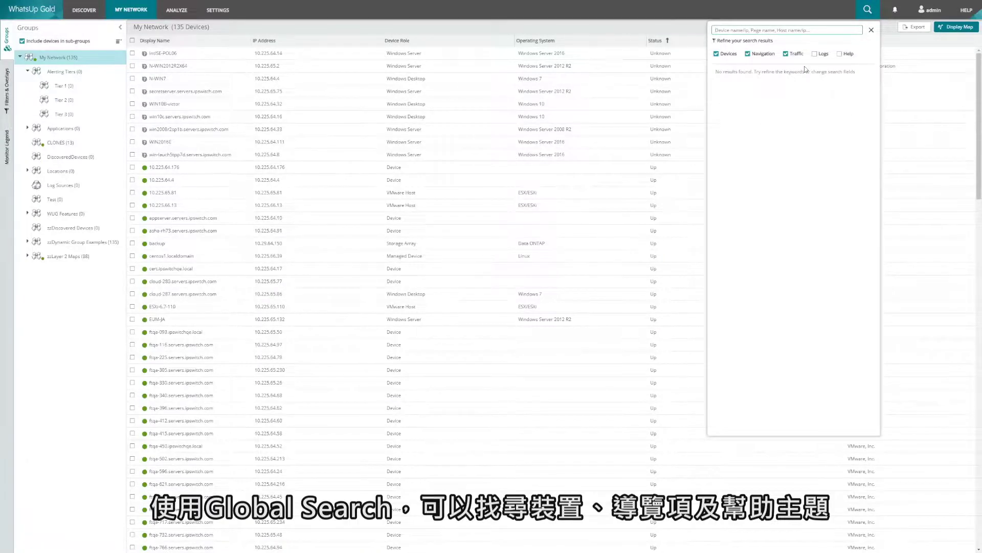
# Include Logs in global search, try a search for 10.255.6, then clear and close it.
pyautogui.click(815, 54)
pyautogui.click(780, 30)
pyautogui.write('10.25')
pyautogui.write('5.64')
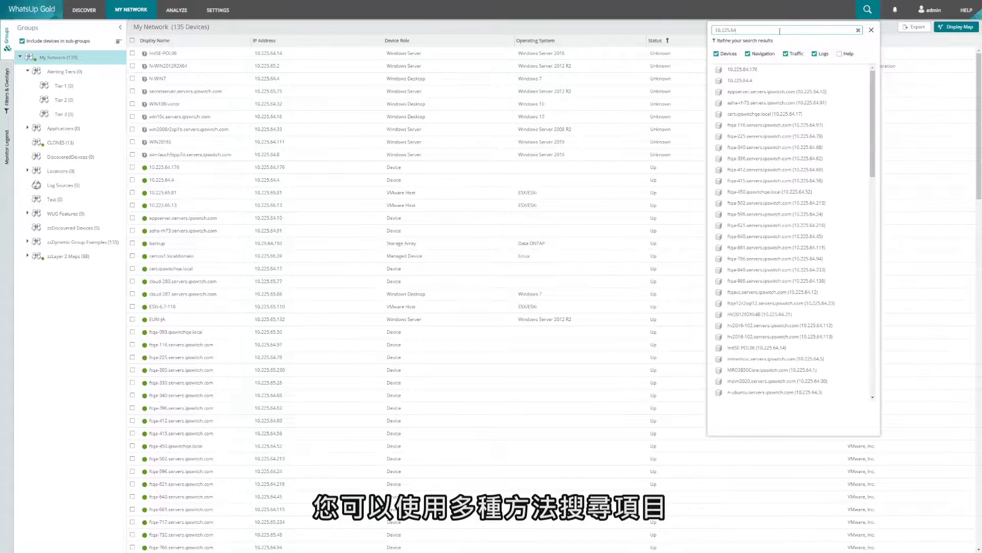
pyautogui.hotkey('ctrl', 'a')
pyautogui.press('BackSpace')
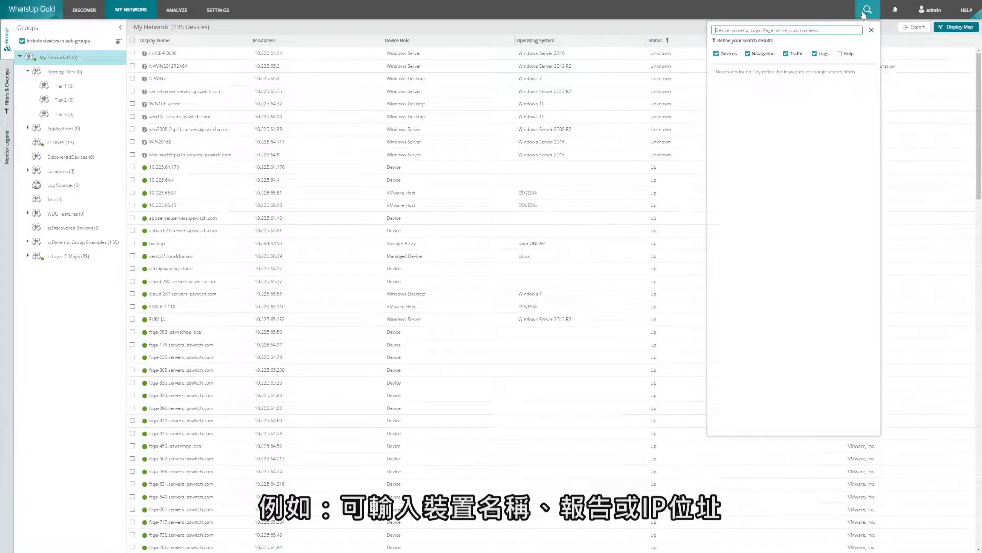
pyautogui.click(866, 10)
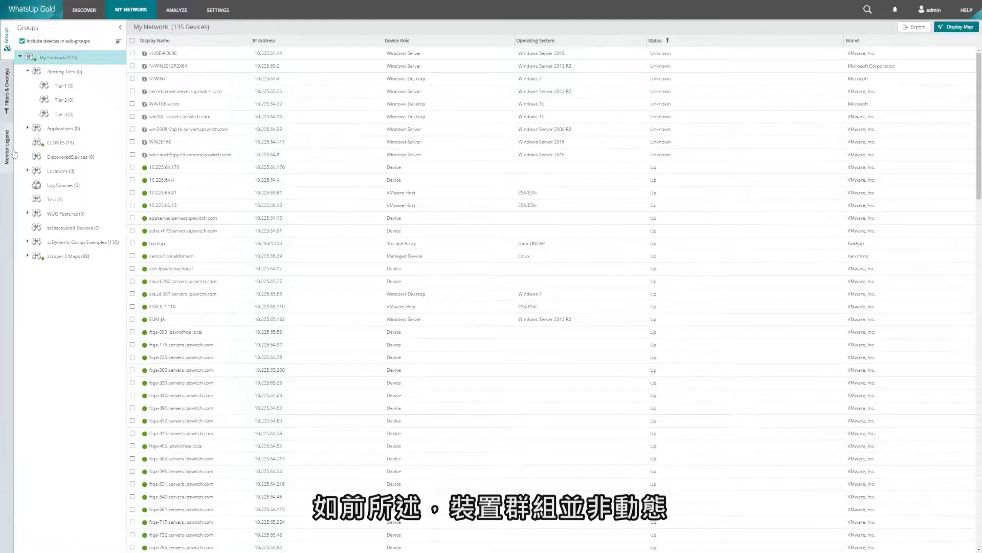
# Copy the nine devices from appserver through EUM-JA into the CLONES group.
pyautogui.click(134, 220)
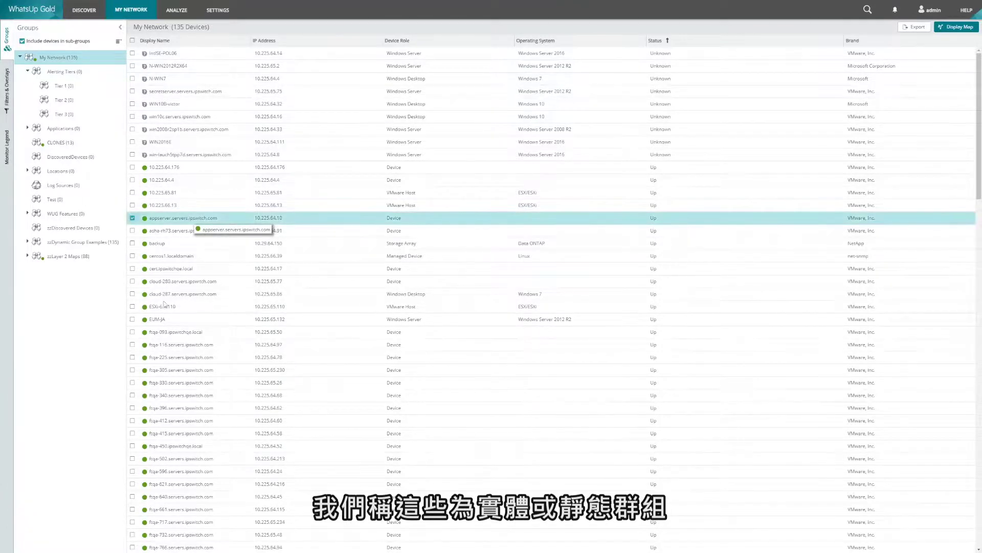
pyautogui.keyDown('shift'); pyautogui.click(162, 319); pyautogui.keyUp('shift')
pyautogui.rightClick(197, 288)
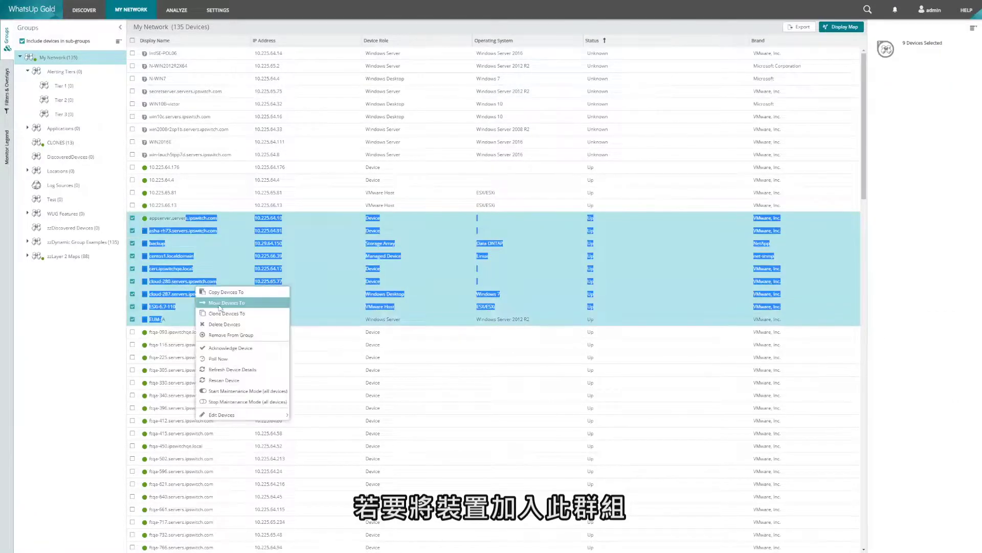
pyautogui.click(223, 292)
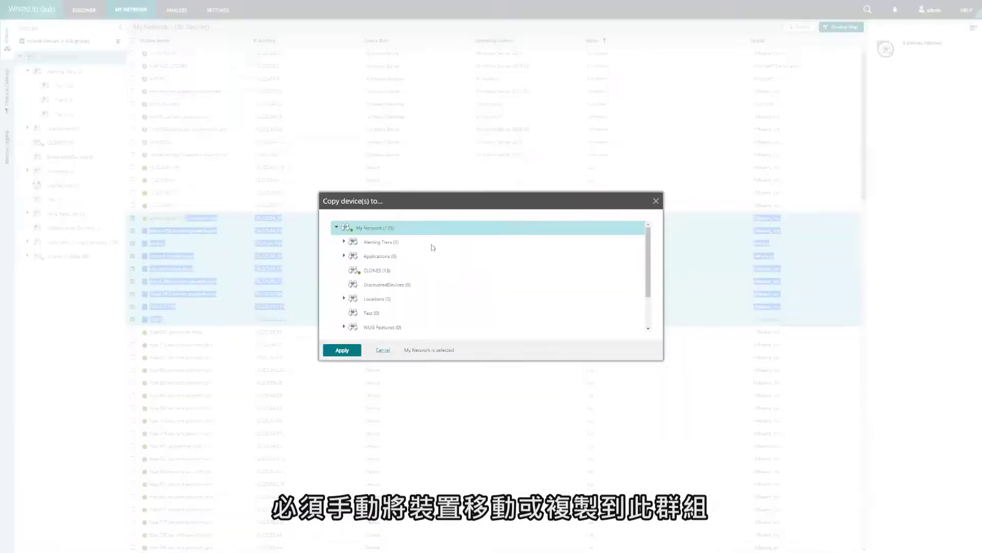
pyautogui.click(400, 271)
pyautogui.click(342, 351)
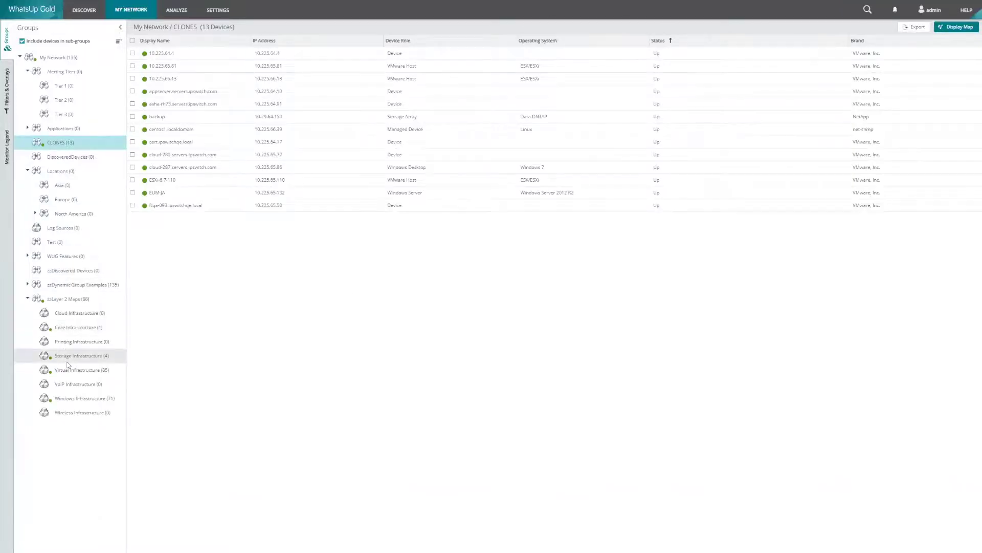
# Edit the Core Infrastructure group and scroll through its device membership criteria filters.
pyautogui.click(68, 328)
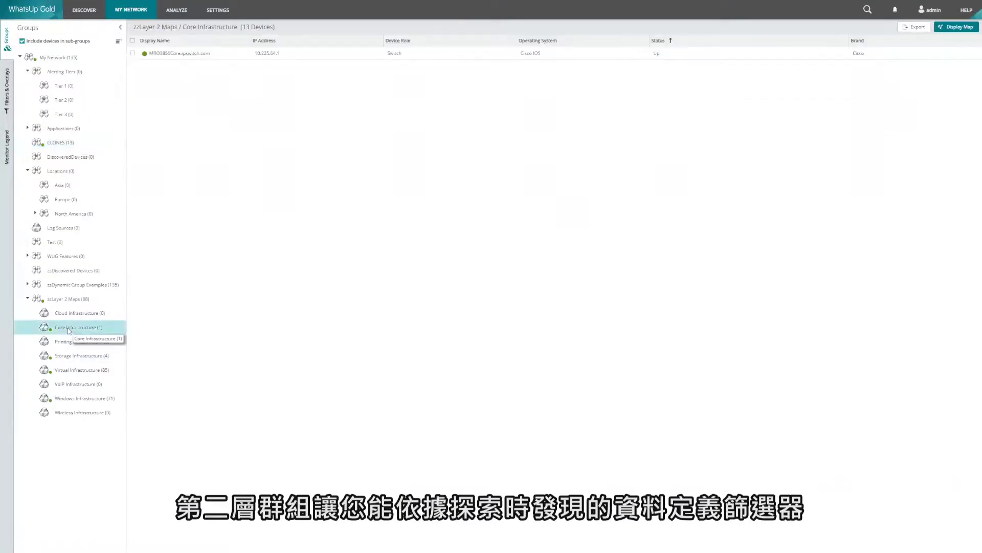
pyautogui.rightClick(74, 330)
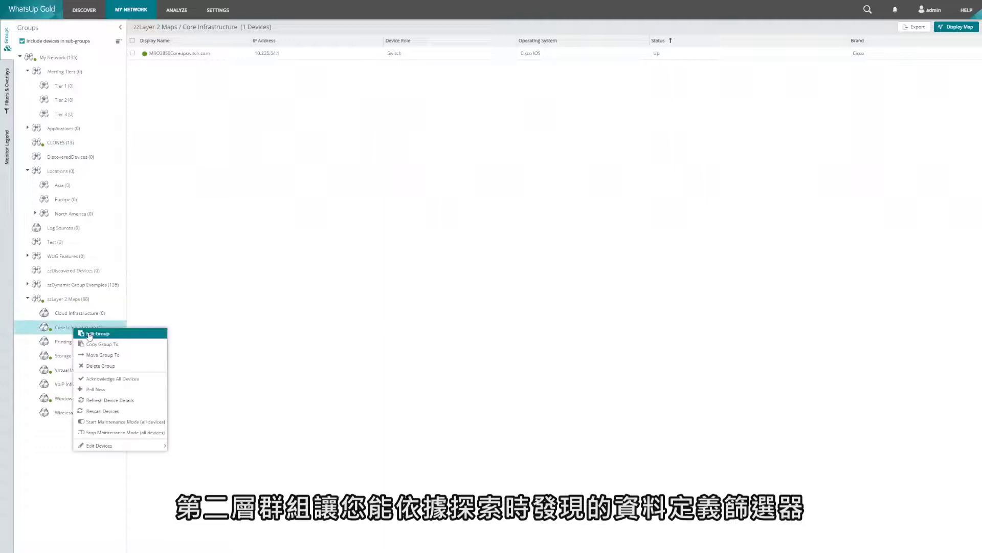
pyautogui.click(350, 320)
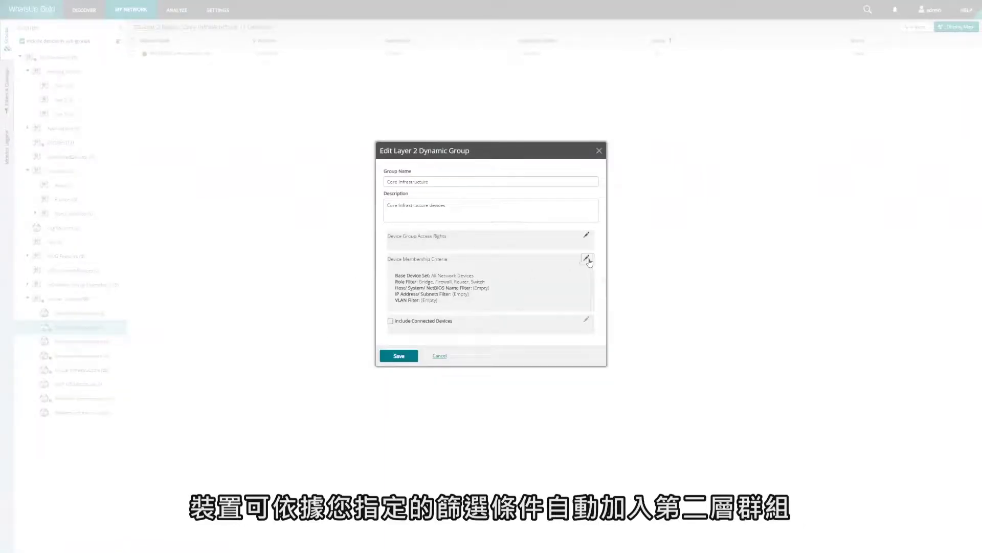
pyautogui.click(588, 259)
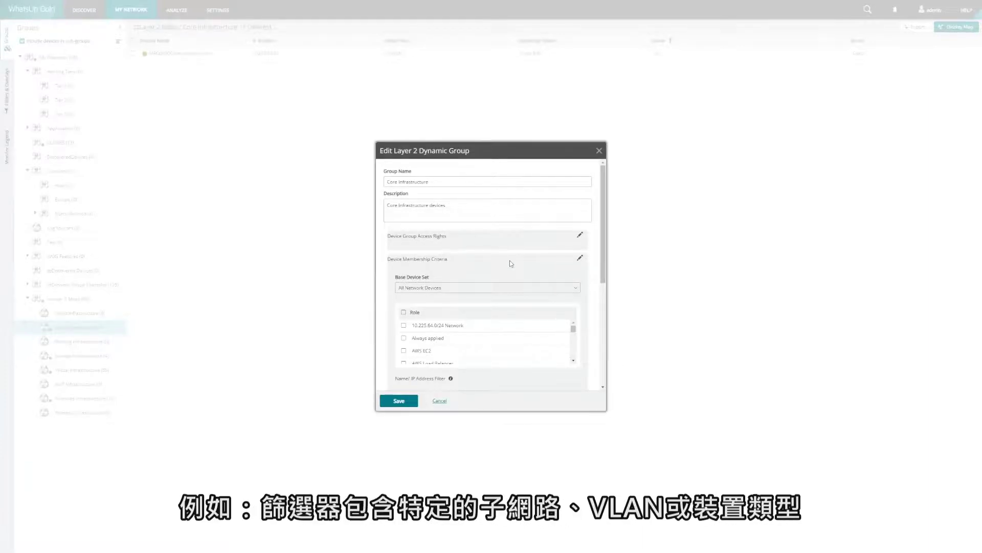
pyautogui.scroll(-2, 511, 264)
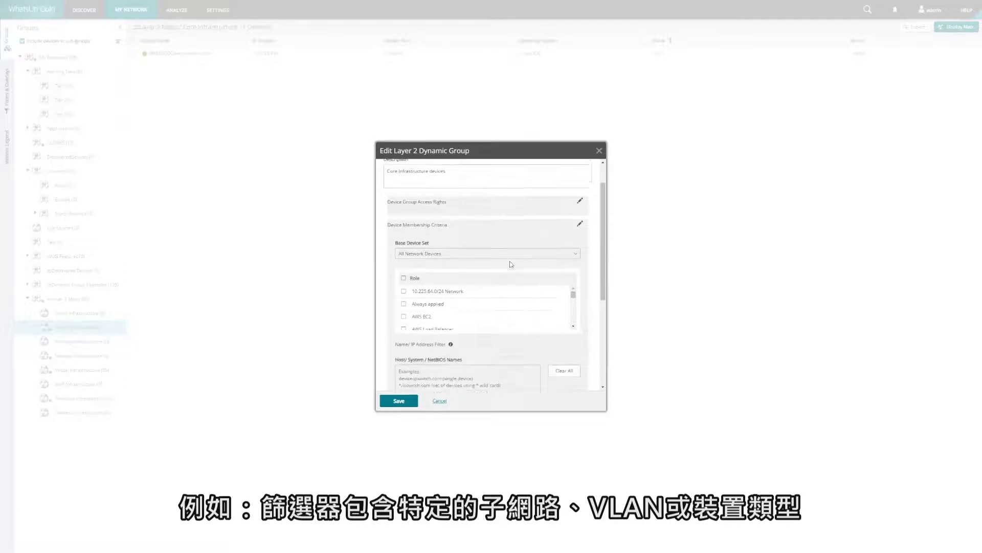
pyautogui.scroll(-2, 502, 274)
pyautogui.scroll(-1, 471, 293)
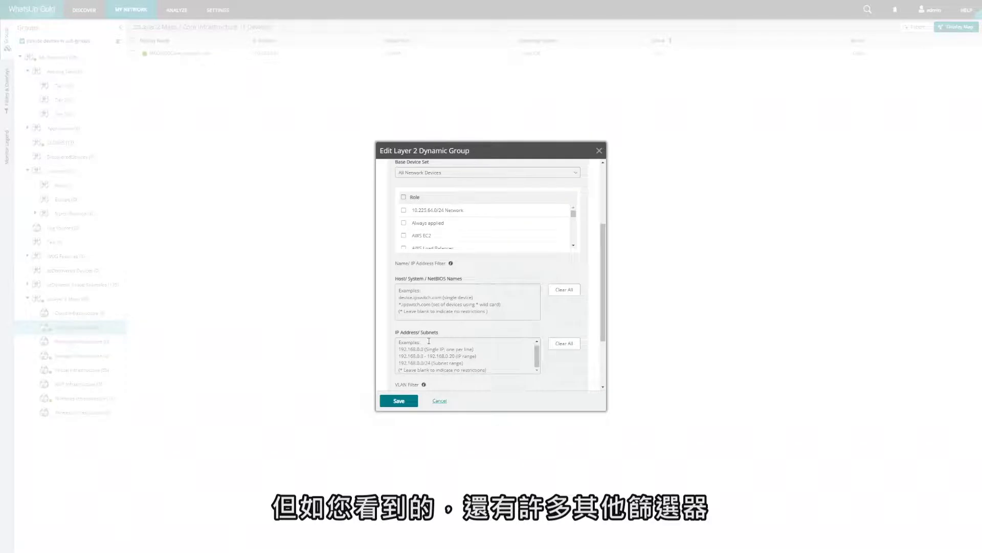
pyautogui.scroll(-2, 439, 364)
pyautogui.scroll(2, 450, 230)
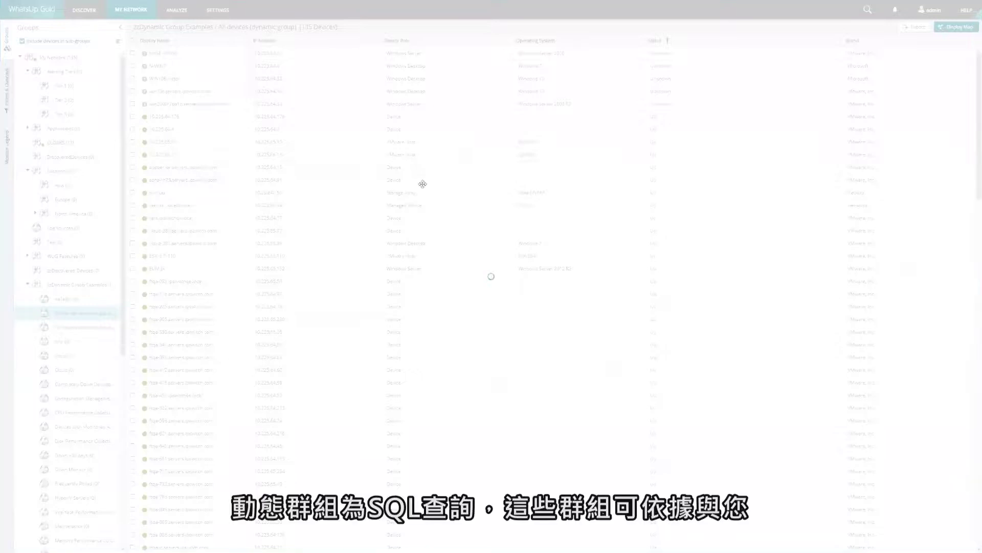
# Inspect the group's SQL filter, cancel without saving, and show all 135 My Network devices.
pyautogui.click(434, 264)
pyautogui.hotkey('ctrl', 'a')
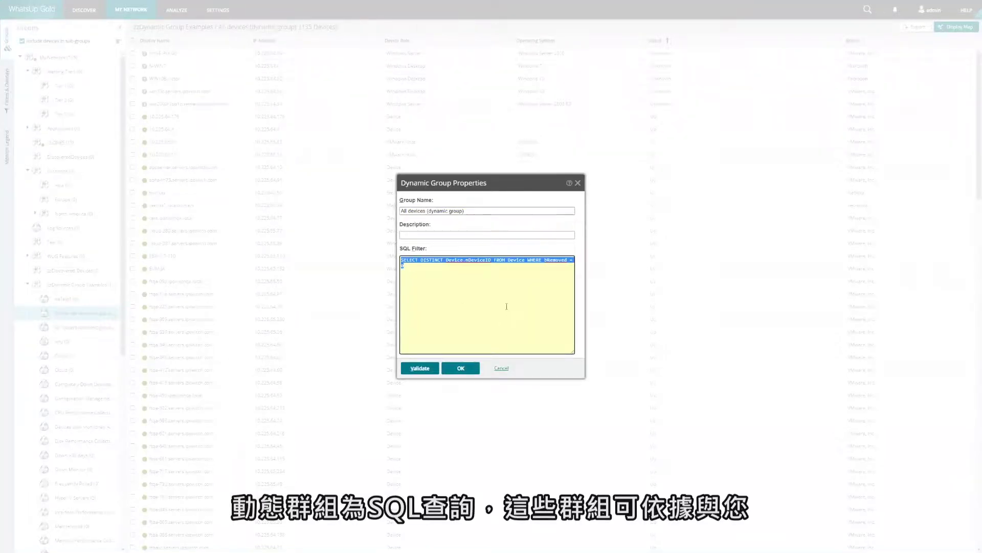
pyautogui.click(501, 369)
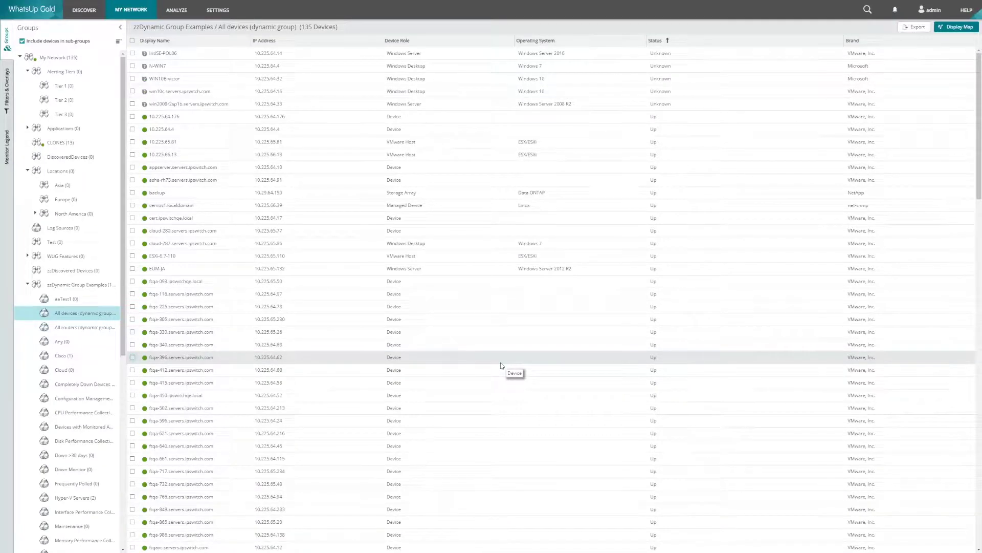
pyautogui.click(38, 58)
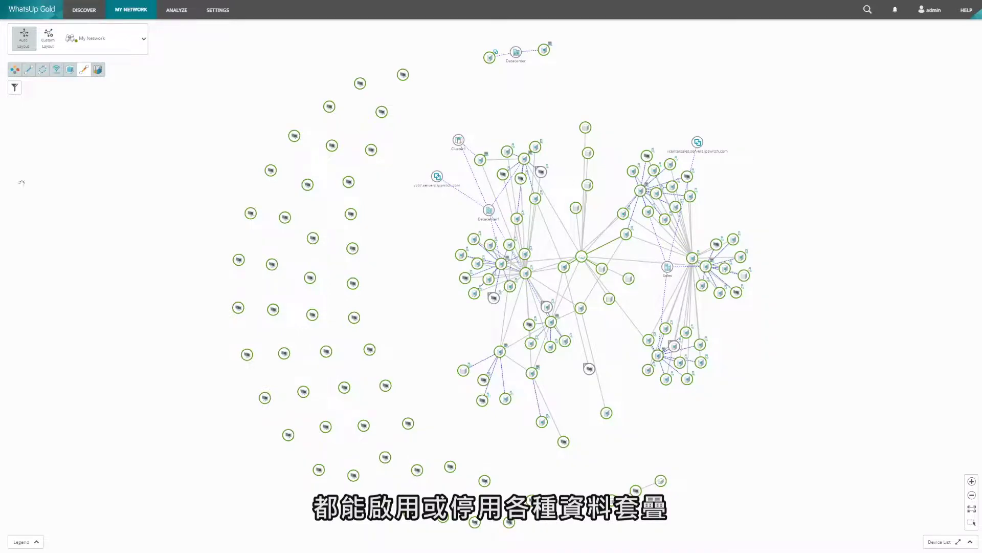
# Toggle the Virtual, Wireless and Device Dependencies map overlays and switch to Custom Layout.
pyautogui.click(71, 70)
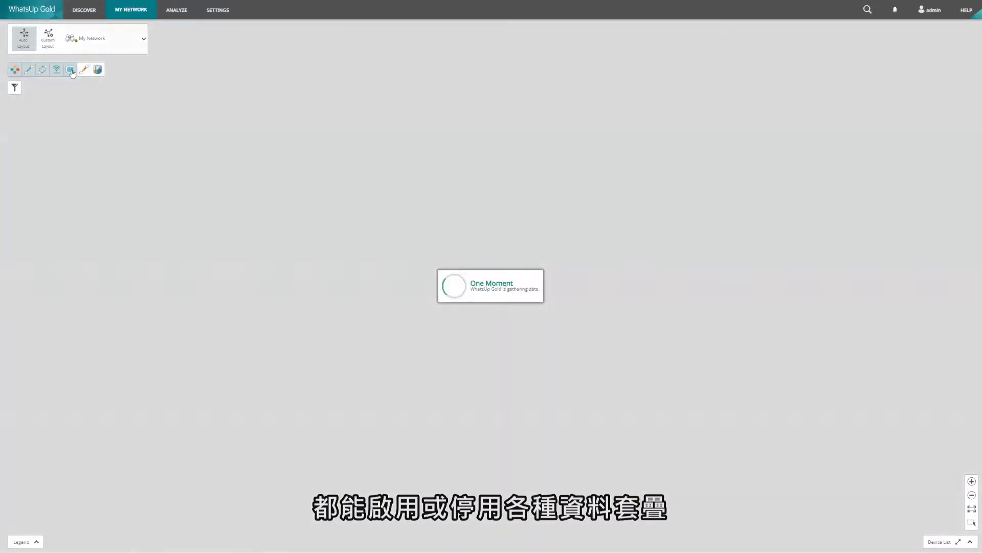
pyautogui.click(58, 73)
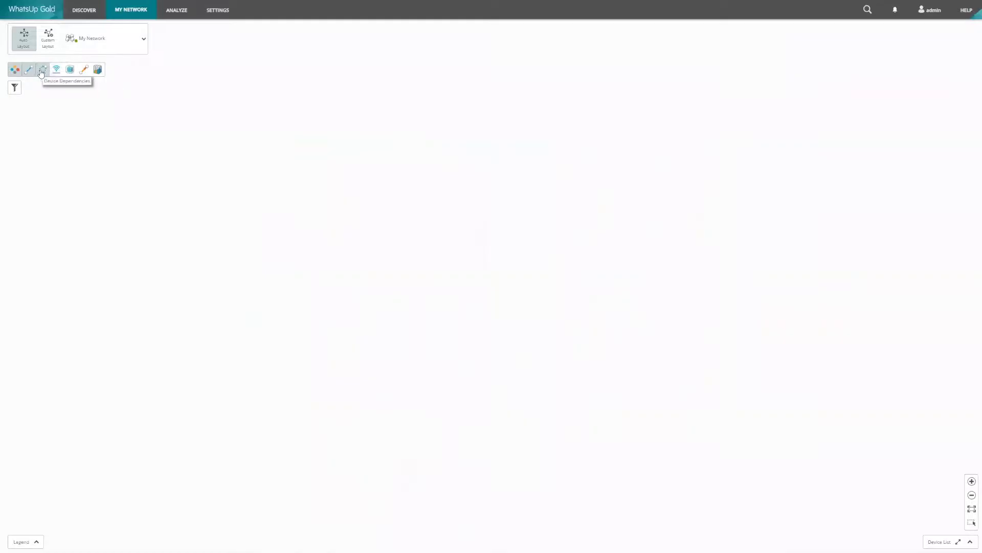
pyautogui.click(15, 71)
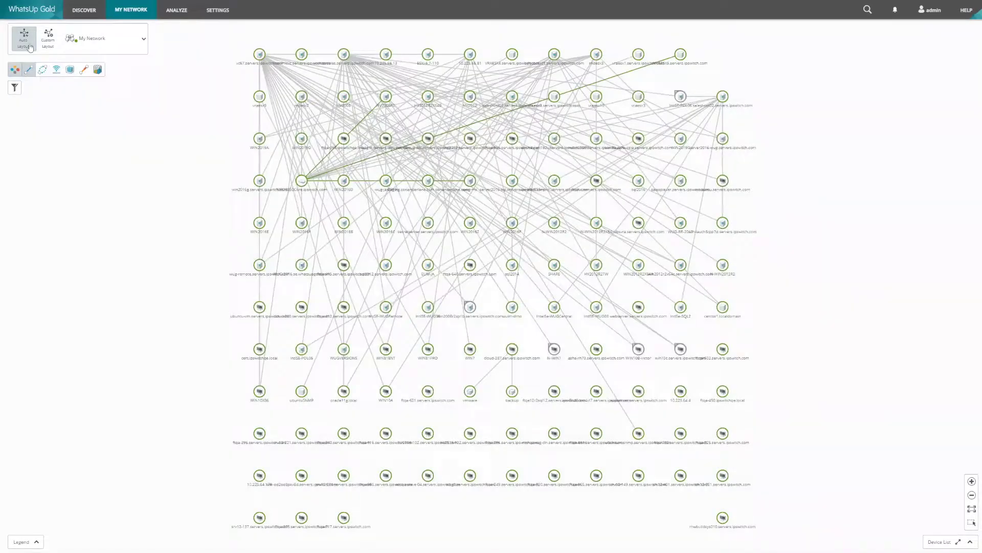
pyautogui.click(29, 46)
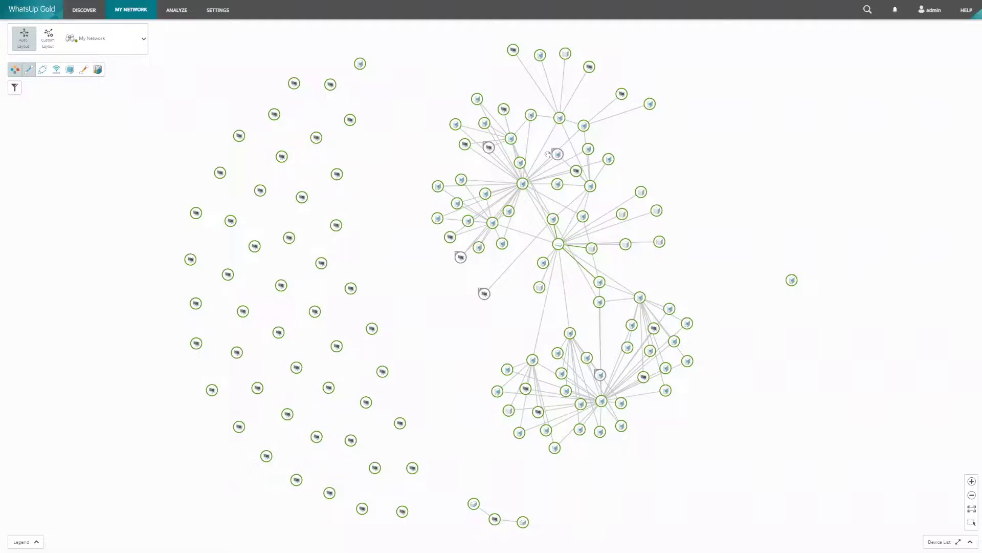
pyautogui.click(51, 39)
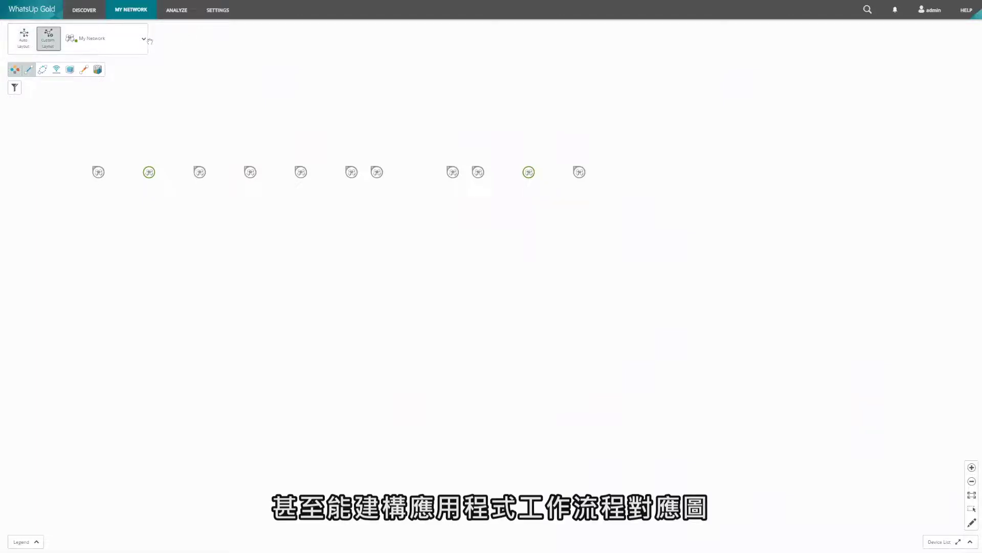
# Map the zzLayer 2 Maps group from the My Network dropdown, showing its eight nodes.
pyautogui.click(134, 52)
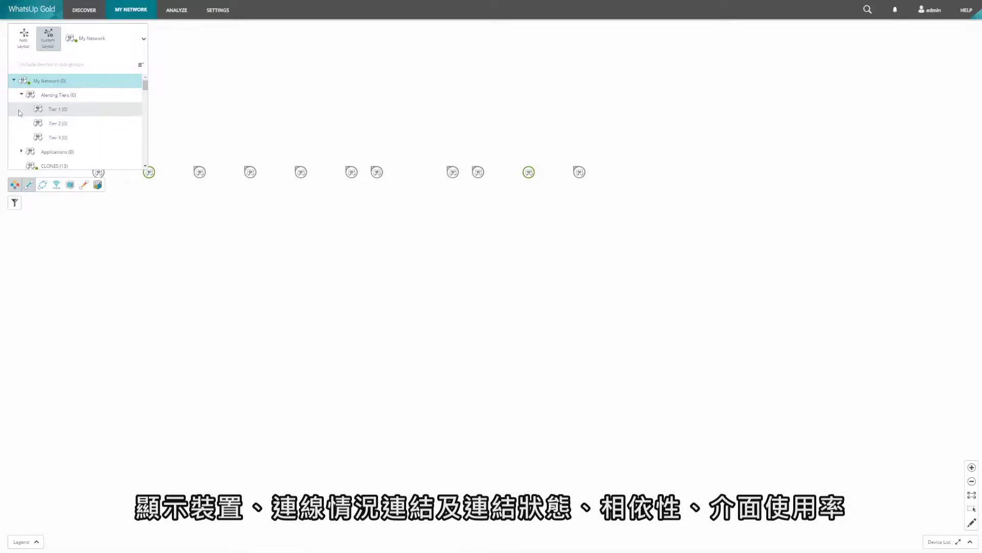
pyautogui.scroll(-2, 19, 113)
pyautogui.scroll(-3, 58, 109)
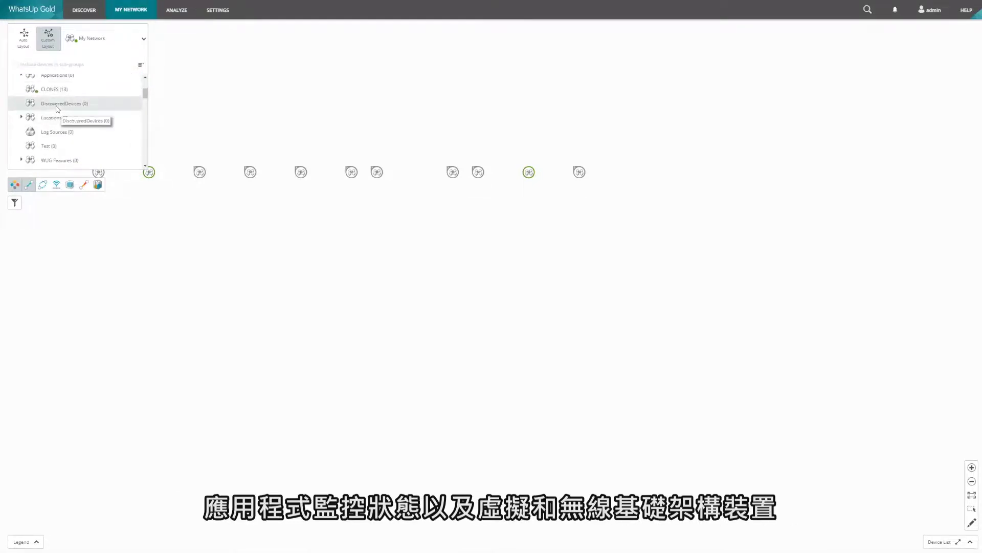
pyautogui.scroll(-4, 58, 109)
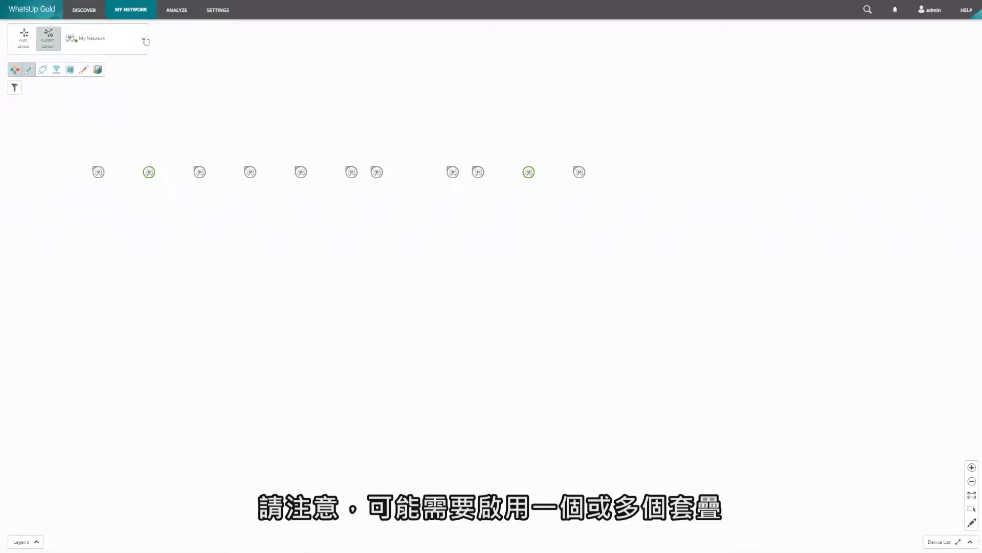
pyautogui.moveTo(82, 148)
pyautogui.scroll(-5, 90, 128)
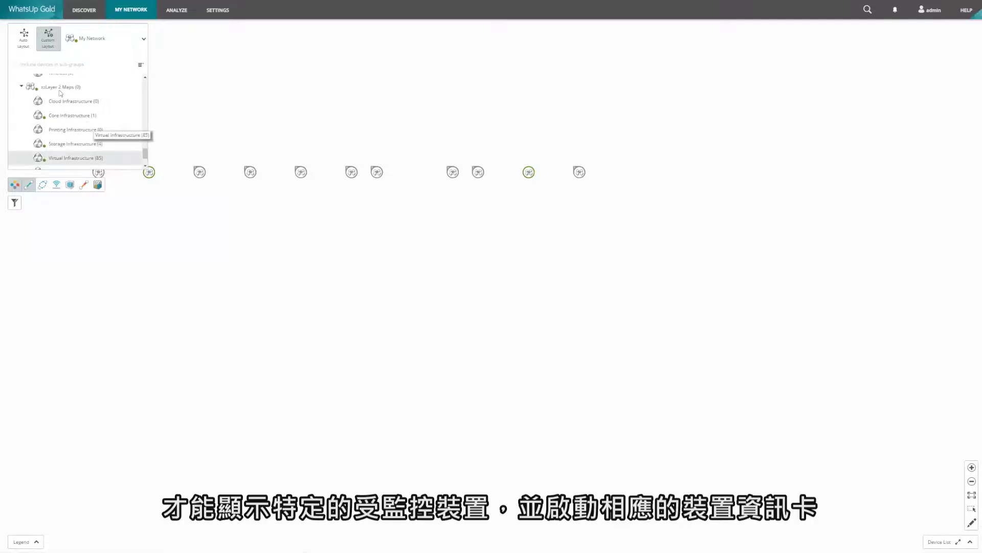
pyautogui.scroll(3, 82, 110)
pyautogui.click(60, 88)
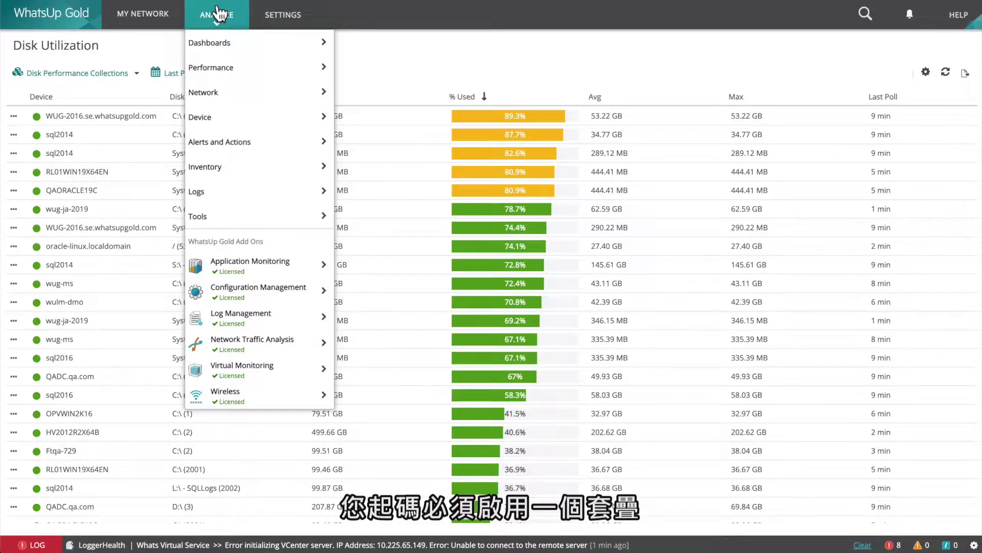
pyautogui.click(283, 14)
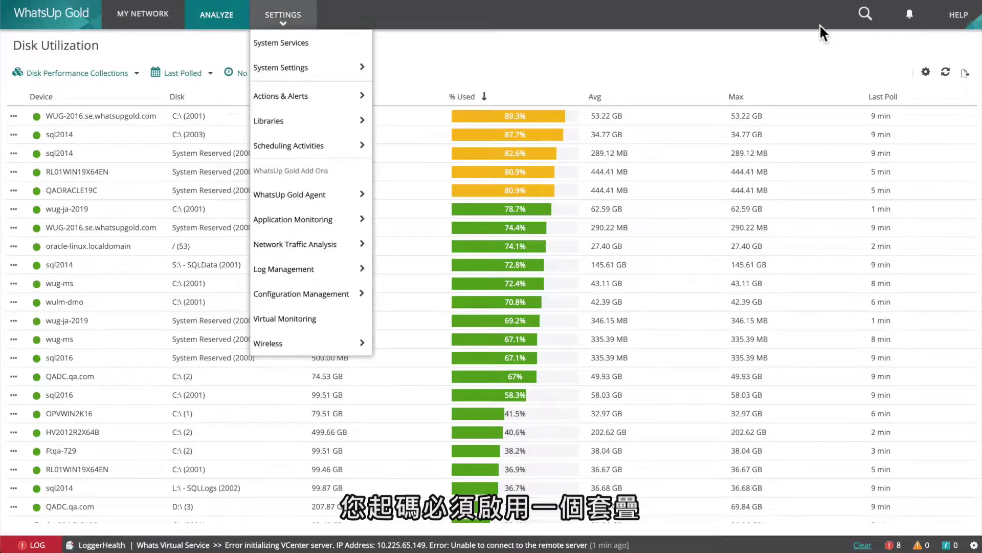
pyautogui.click(905, 54)
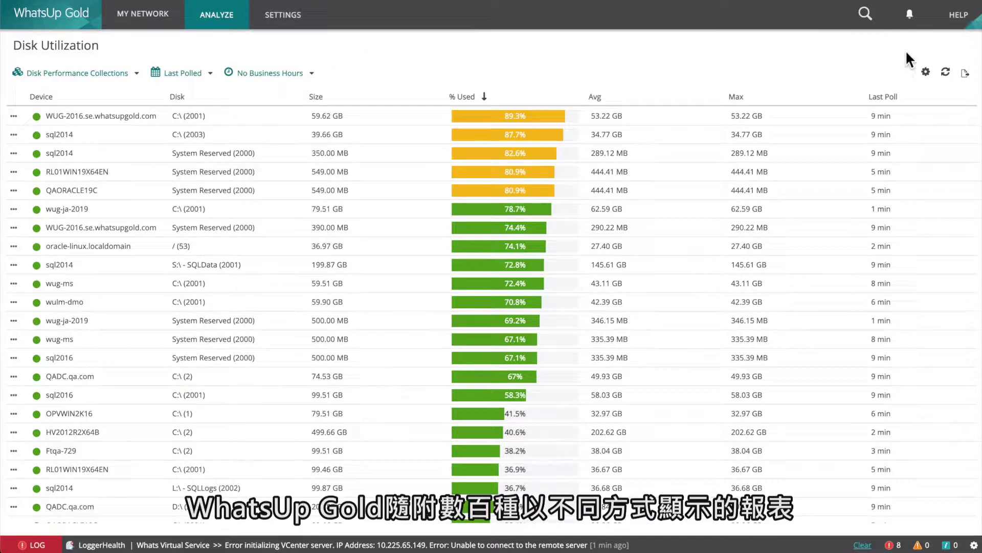
pyautogui.click(967, 77)
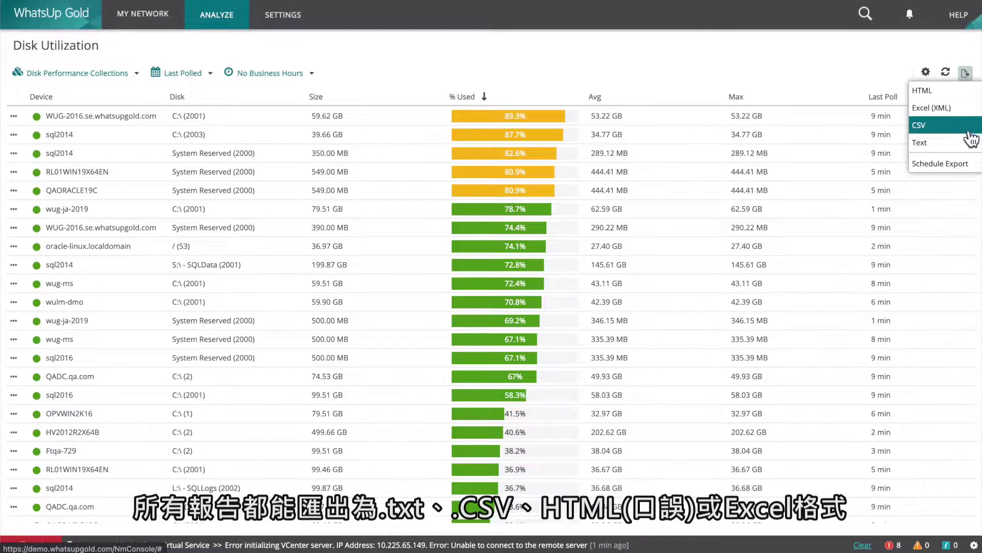
pyautogui.click(967, 168)
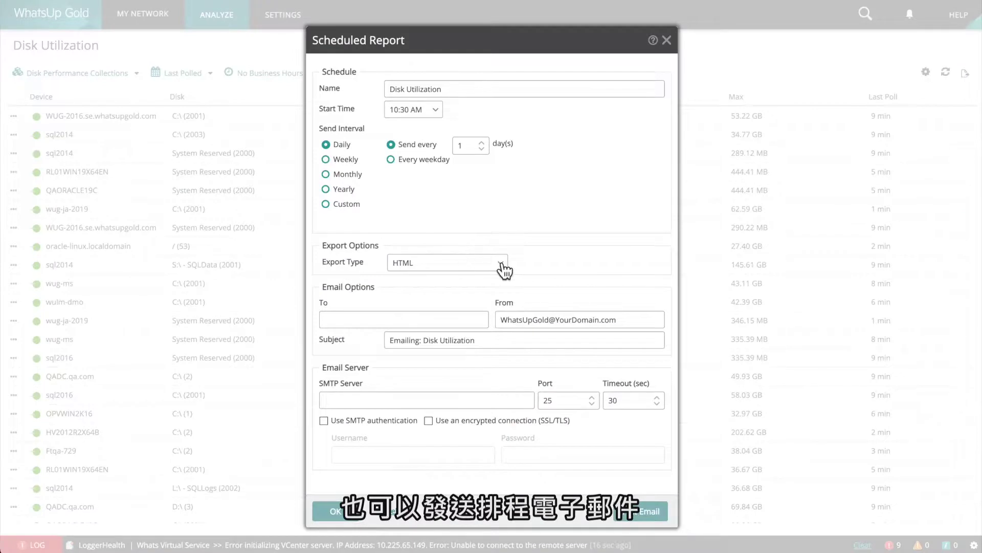
pyautogui.click(499, 265)
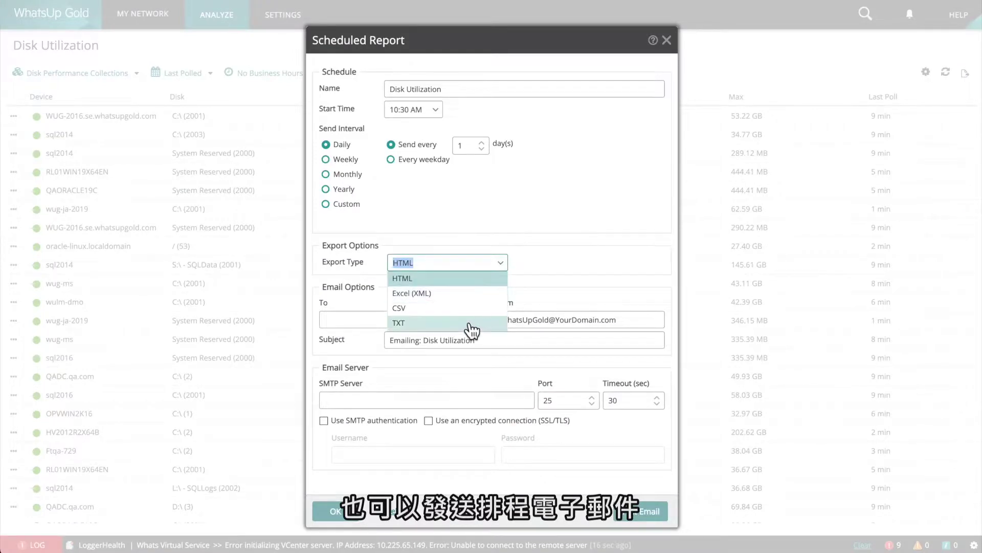
pyautogui.click(441, 518)
pyautogui.click(394, 522)
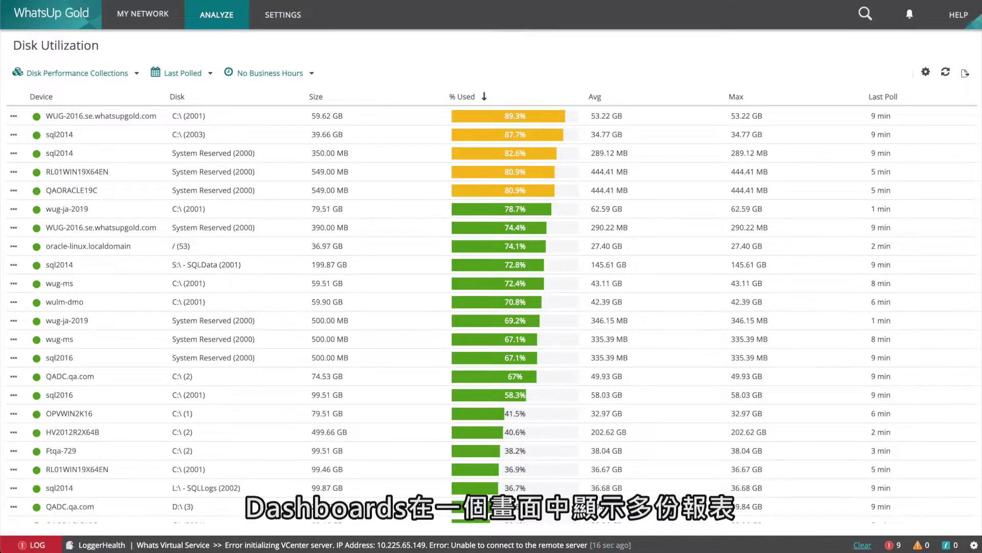
pyautogui.click(217, 14)
pyautogui.moveTo(225, 41)
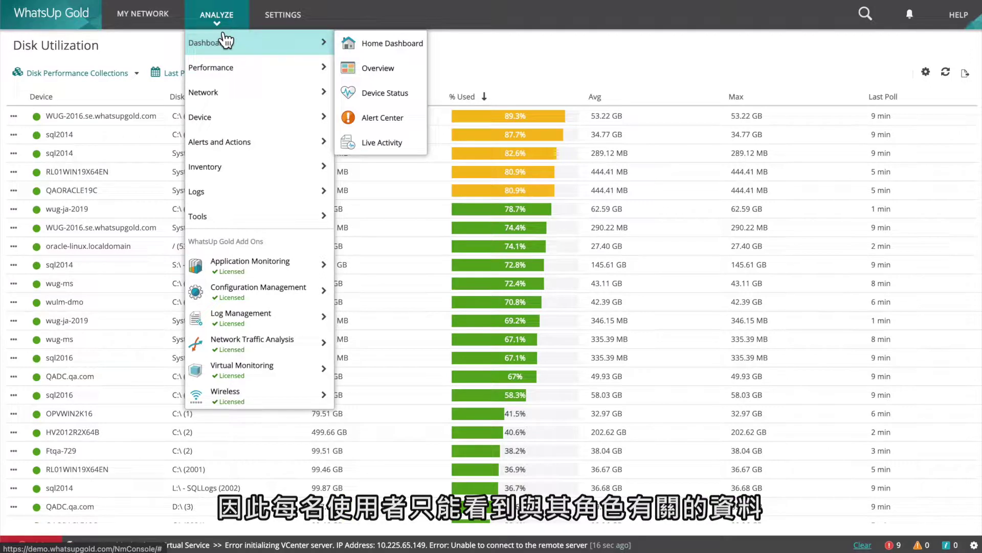
pyautogui.moveTo(221, 69)
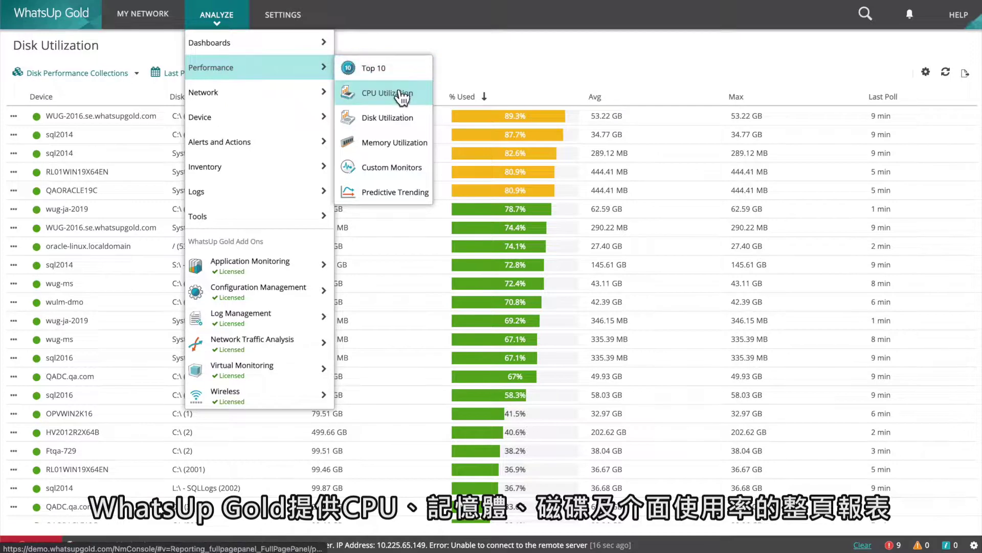
pyautogui.click(394, 116)
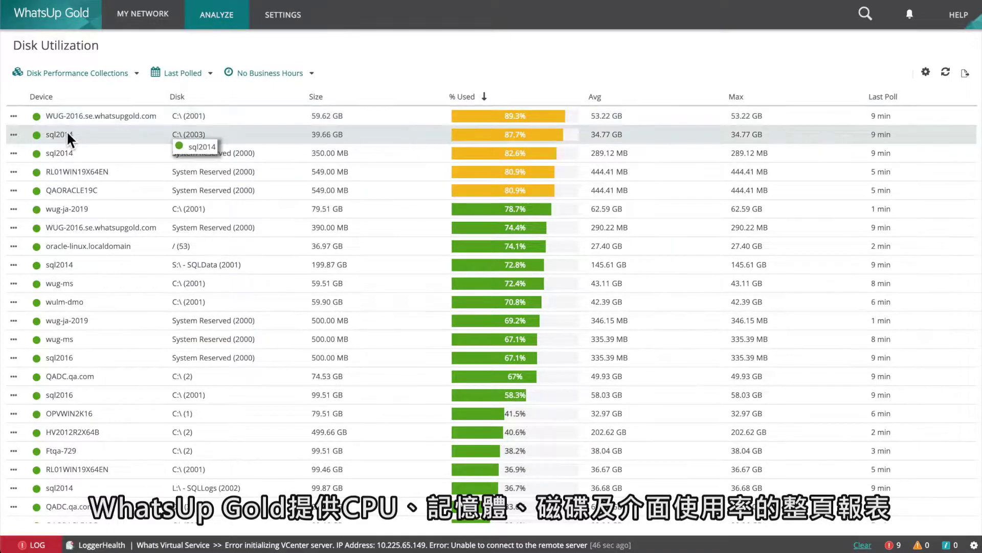
# Filter the Disk Utilization report to WUG-2016.se.whatsupgold.com's disks and refresh the data.
pyautogui.click(14, 116)
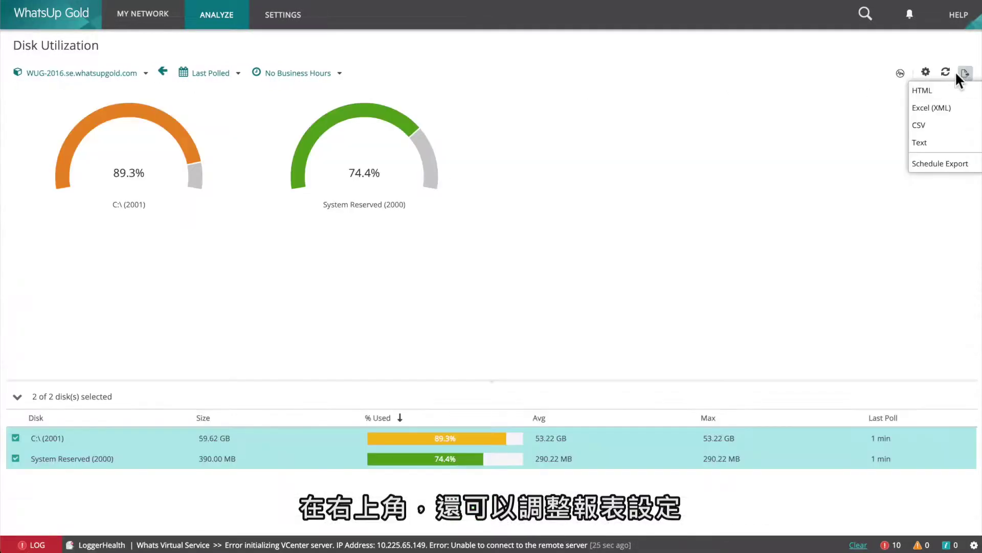
pyautogui.click(945, 76)
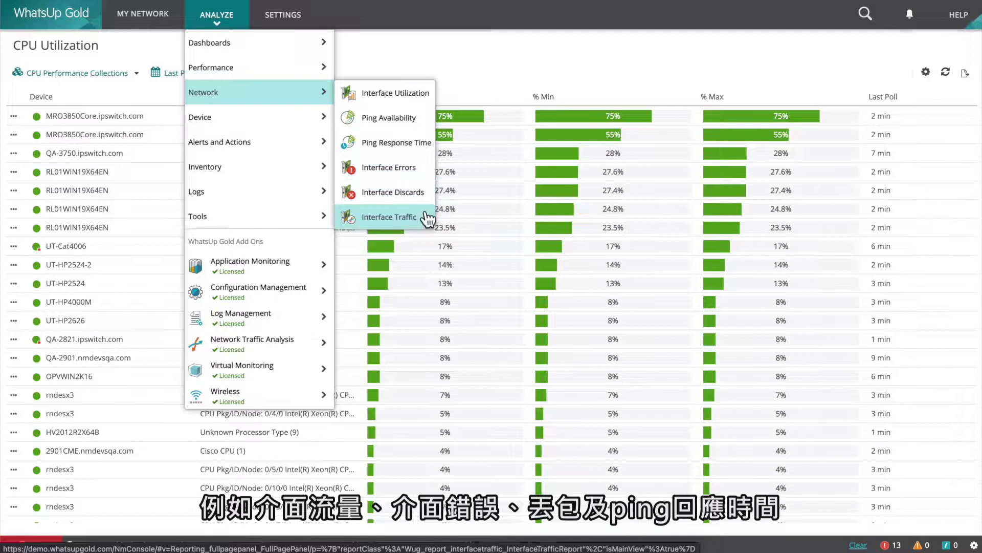
# View the Ping Response Time report, then browse the Analyze menu toward Tools > SNMP MIB Walker.
pyautogui.click(429, 147)
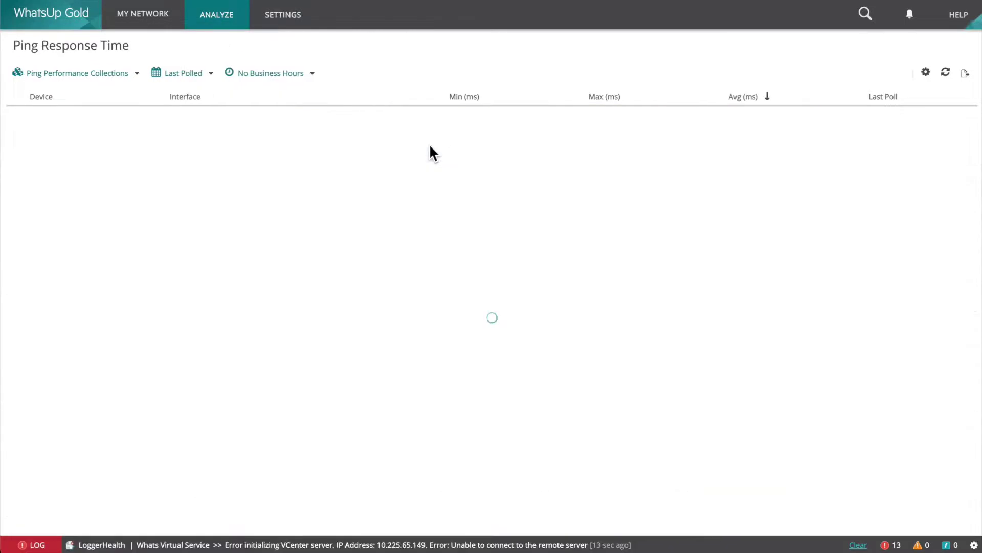
pyautogui.click(219, 26)
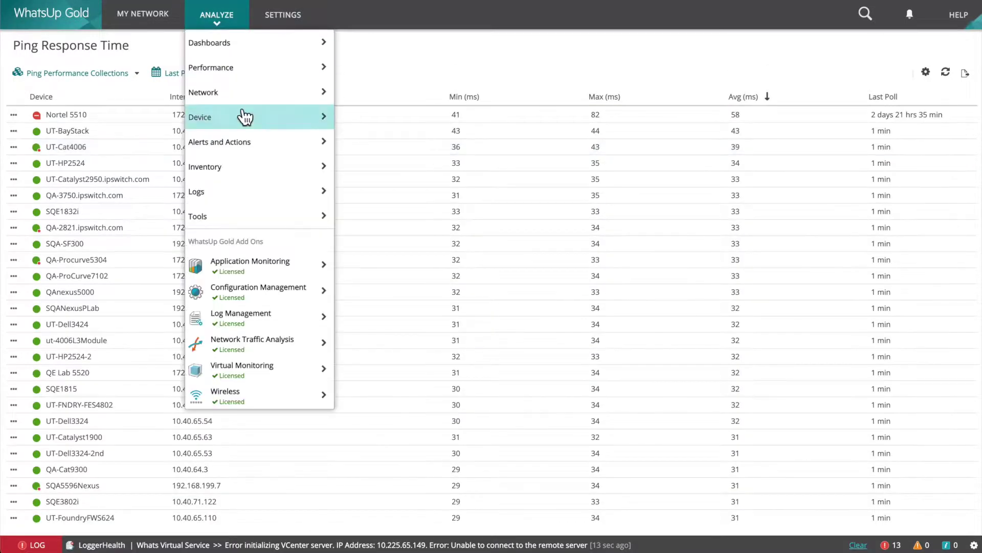
pyautogui.moveTo(245, 118)
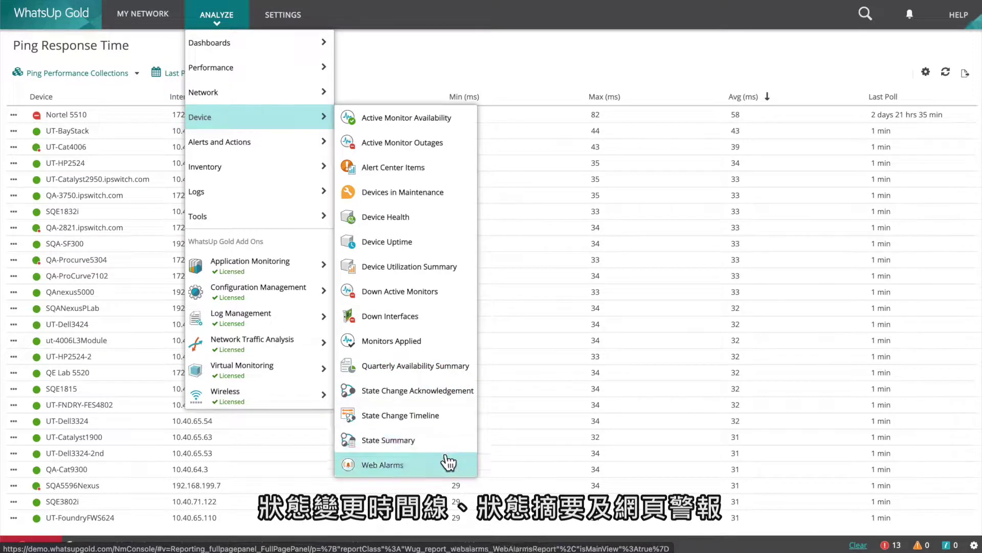
pyautogui.moveTo(281, 145)
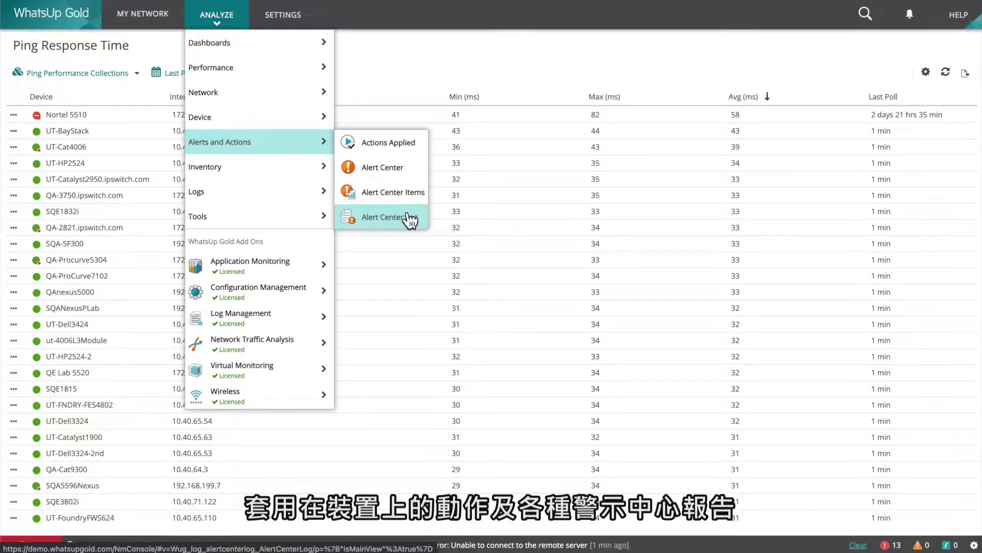
pyautogui.moveTo(289, 166)
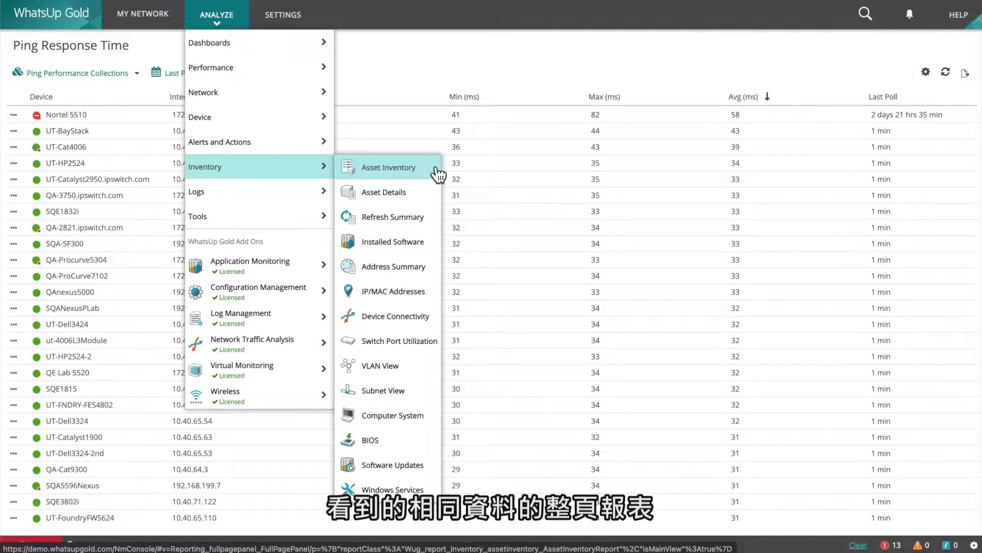
pyautogui.moveTo(280, 193)
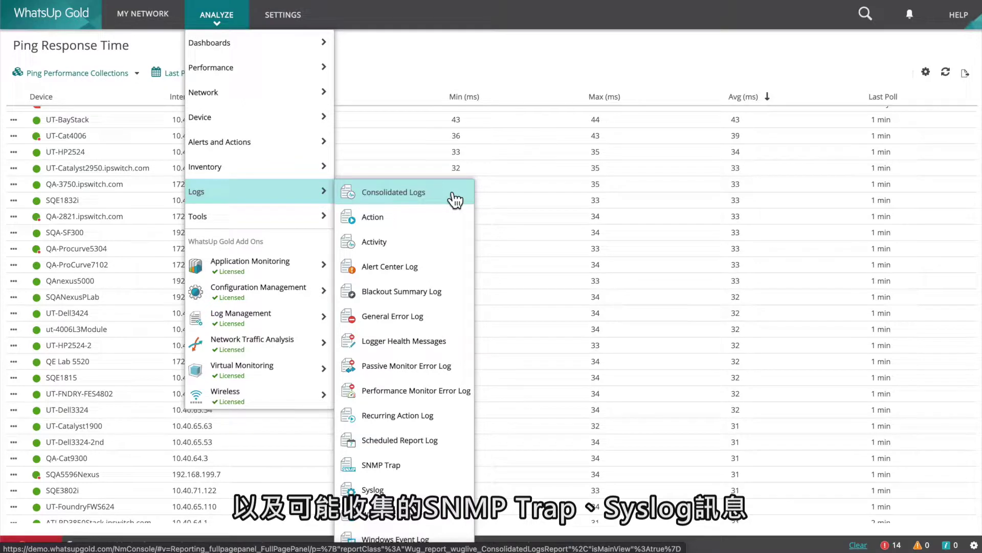
pyautogui.moveTo(324, 217)
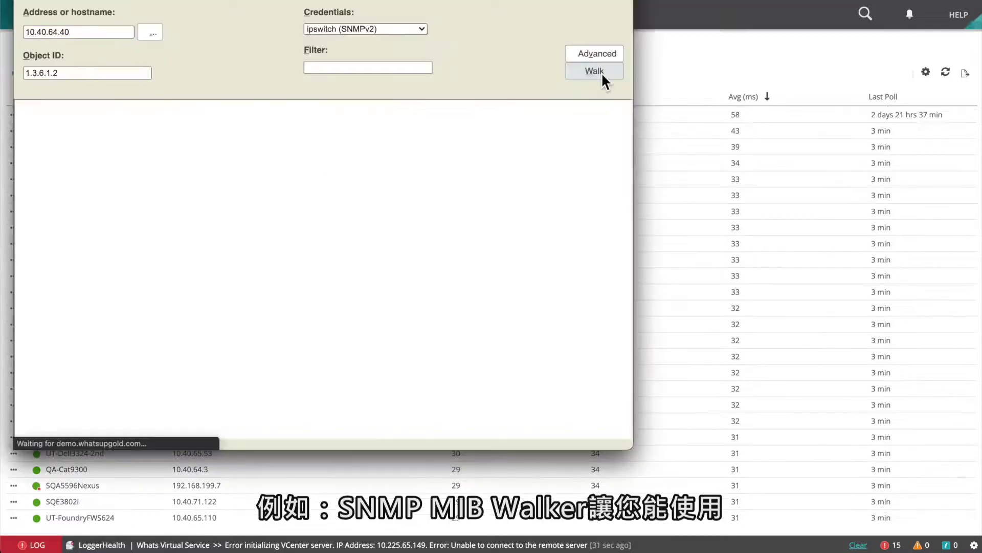
# Walk 10.40.64.40 and scroll the results tree down to ifInErrors.
pyautogui.click(602, 75)
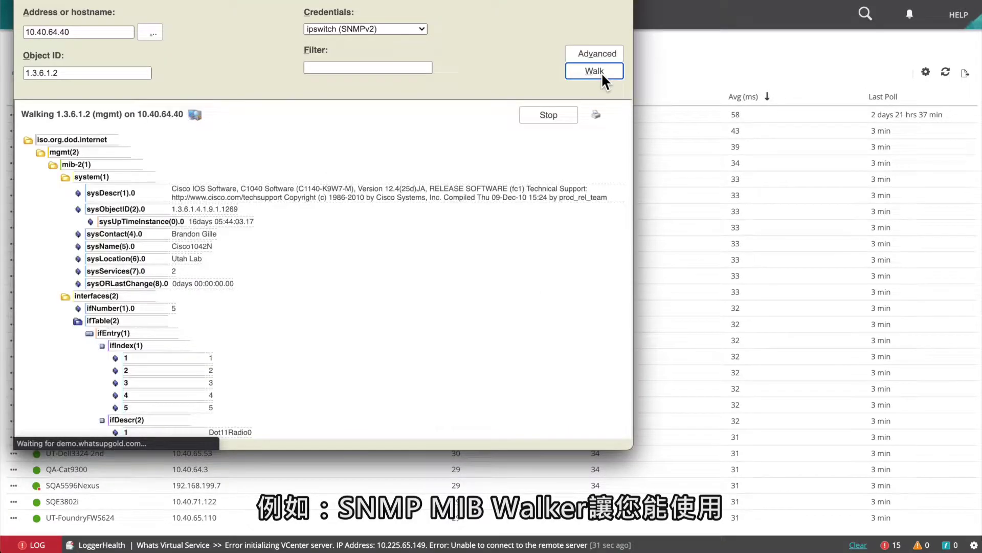
pyautogui.scroll(-2, 530, 271)
pyautogui.scroll(-10, 531, 275)
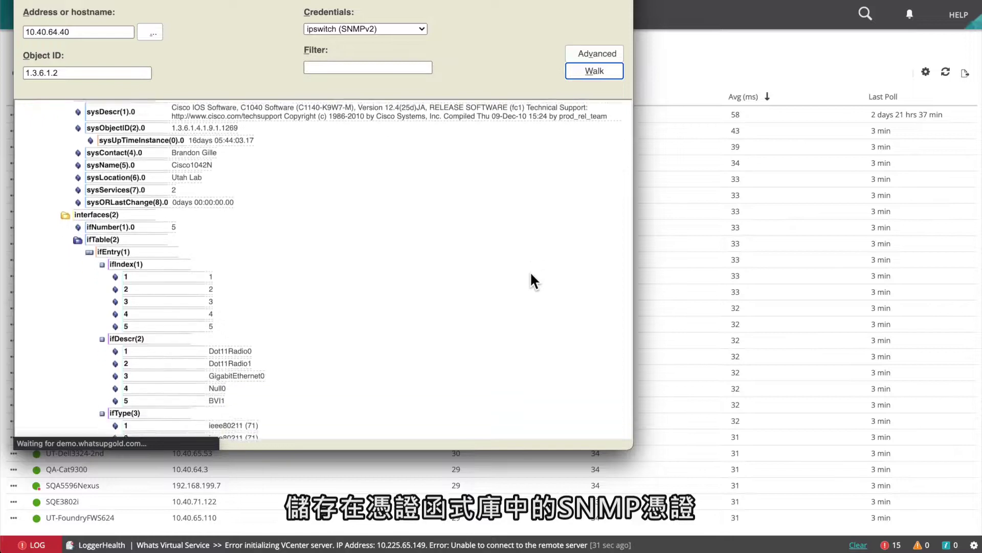
pyautogui.scroll(-20, 530, 272)
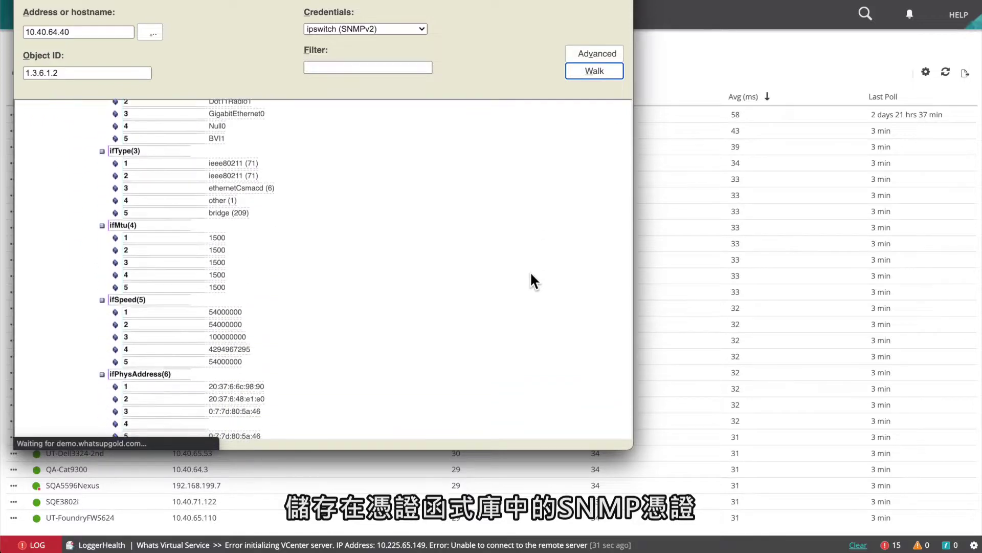
pyautogui.scroll(-5, 530, 281)
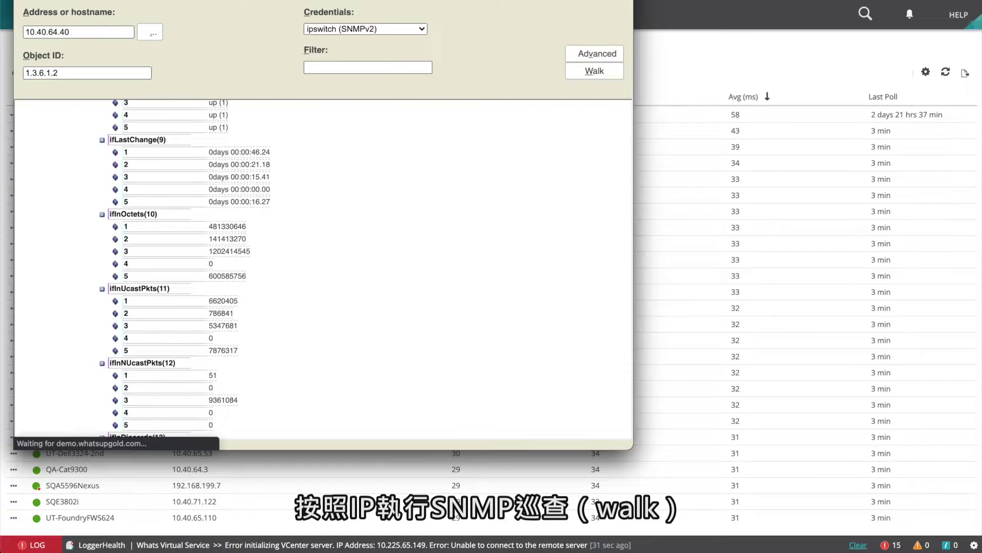
pyautogui.scroll(-2, 563, 286)
pyautogui.scroll(-4, 563, 287)
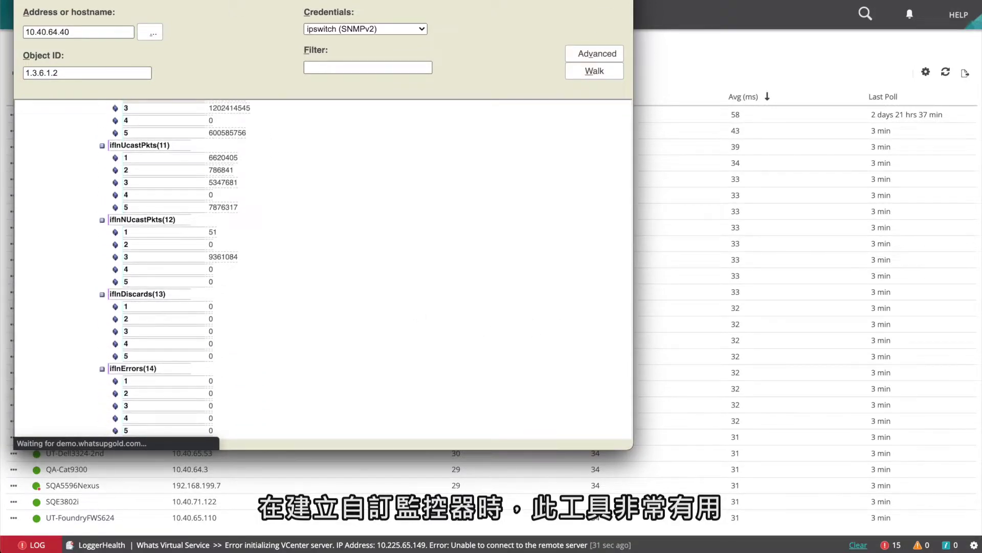
pyautogui.click(211, 20)
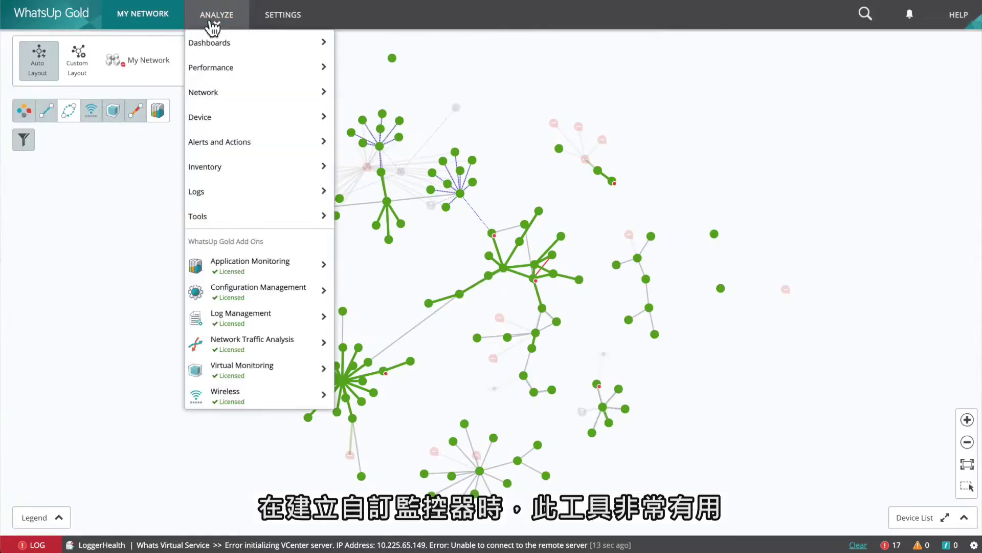
# Show the Overview dashboard and check its export formats without exporting.
pyautogui.moveTo(256, 43)
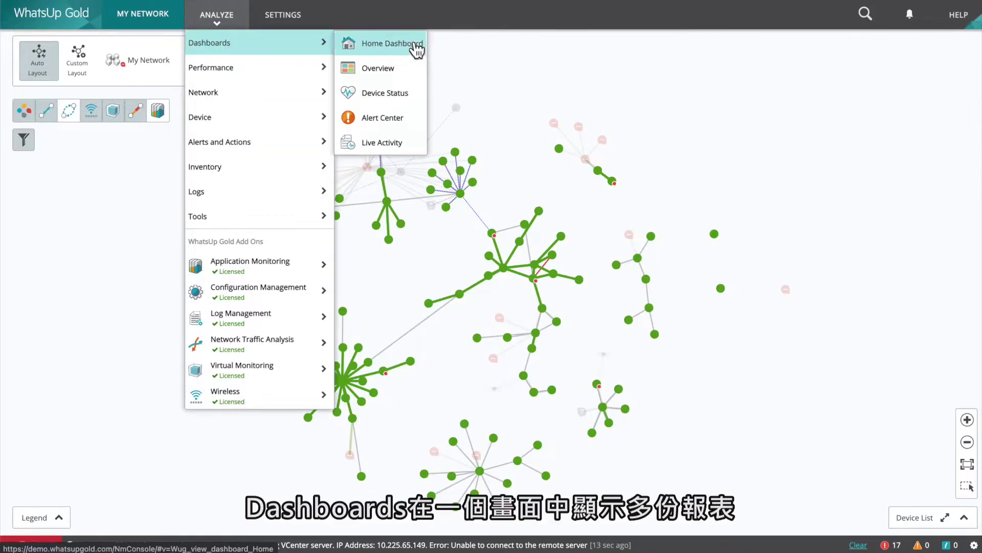
pyautogui.click(415, 65)
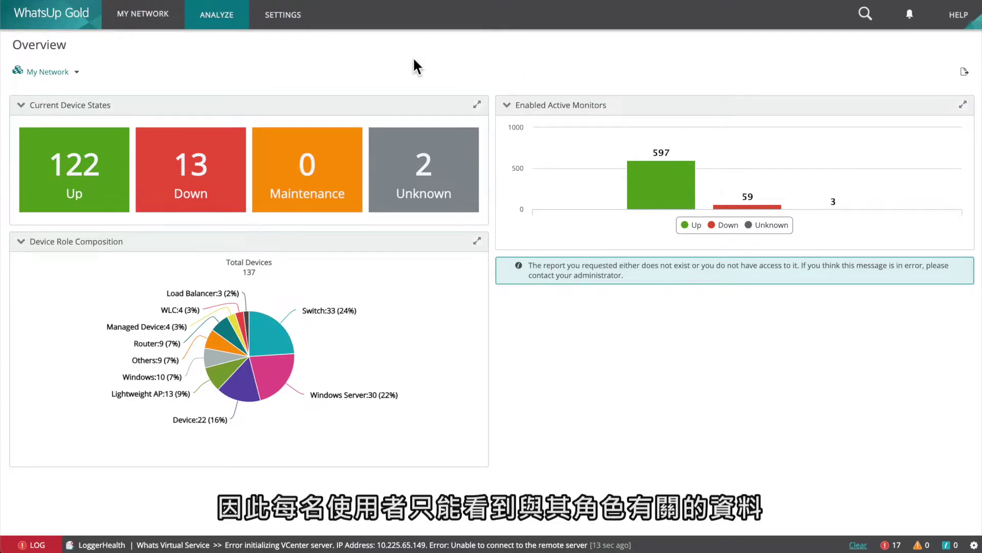
pyautogui.click(968, 73)
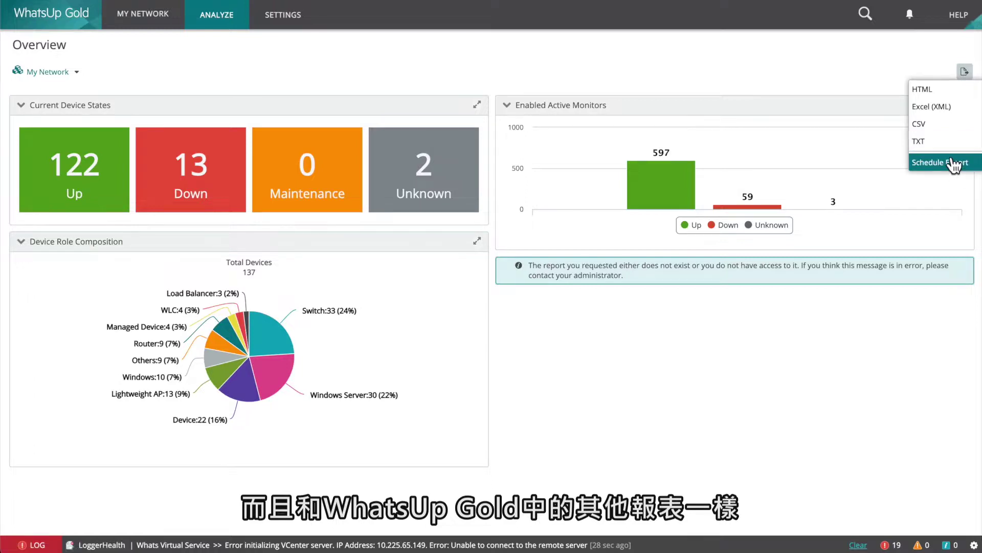
pyautogui.click(442, 34)
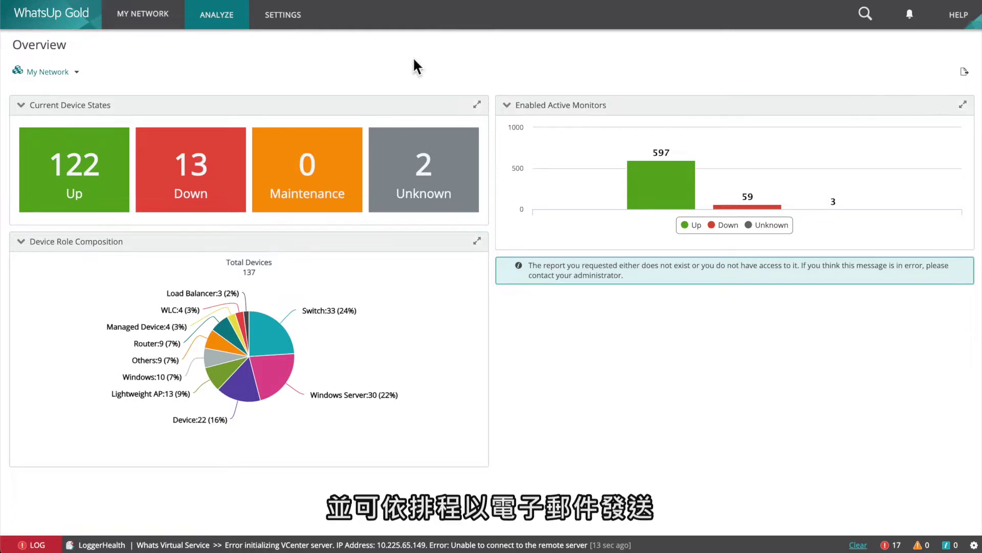
pyautogui.click(217, 21)
pyautogui.moveTo(211, 40)
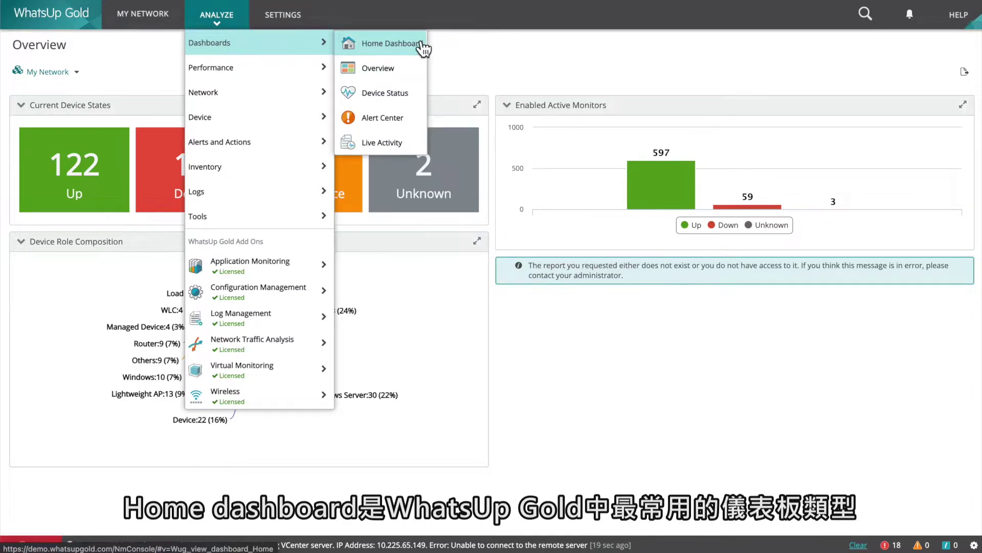
# On the Home Dashboard, add an empty view with 'Routers, Switches & Firewalls' as name and description.
pyautogui.click(422, 46)
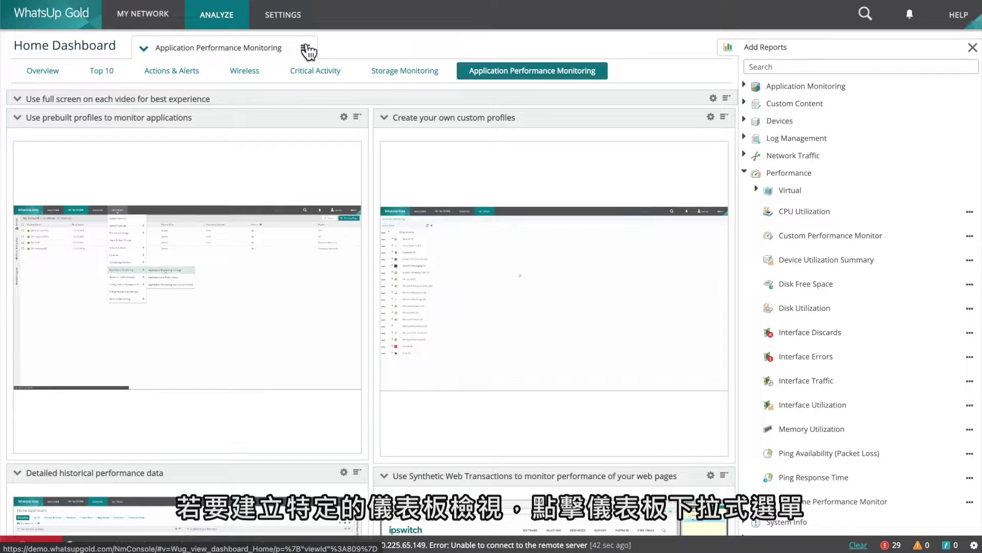
pyautogui.click(306, 50)
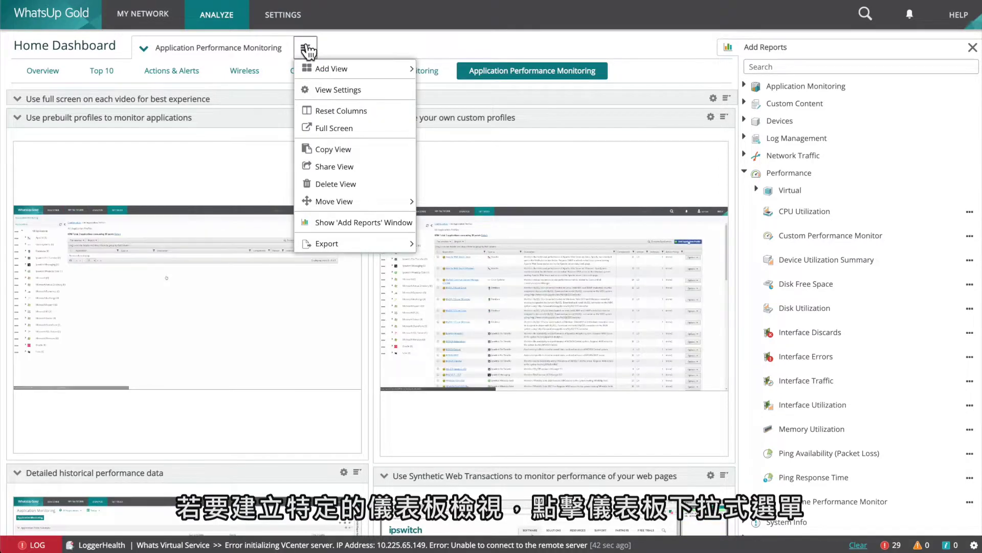
pyautogui.moveTo(334, 74)
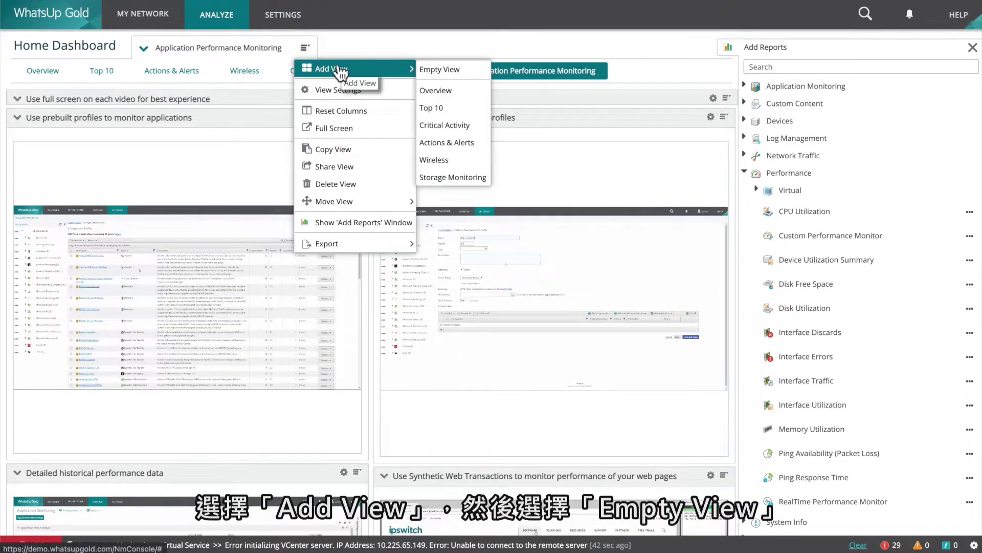
pyautogui.click(483, 69)
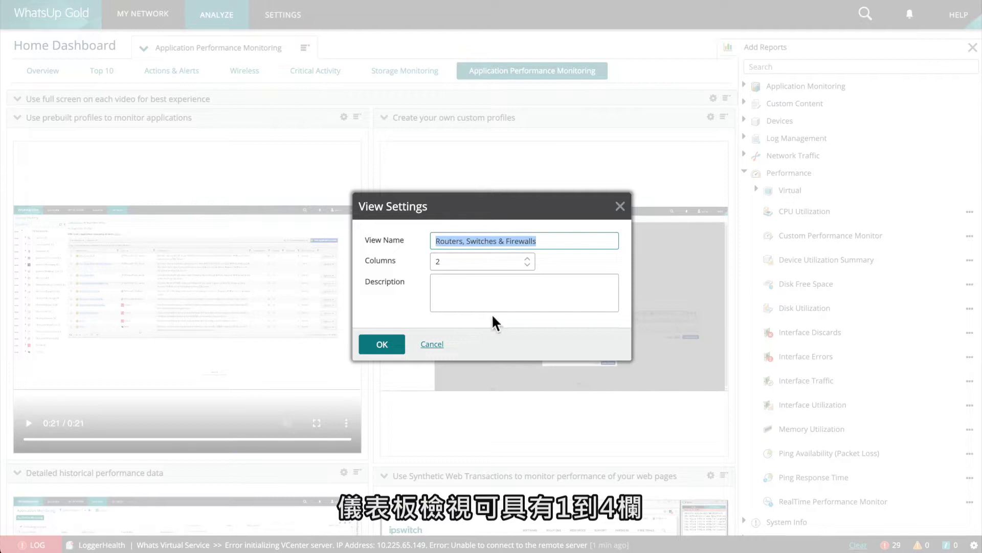
pyautogui.click(465, 302)
pyautogui.write('Routers, Switches & Firewalls')
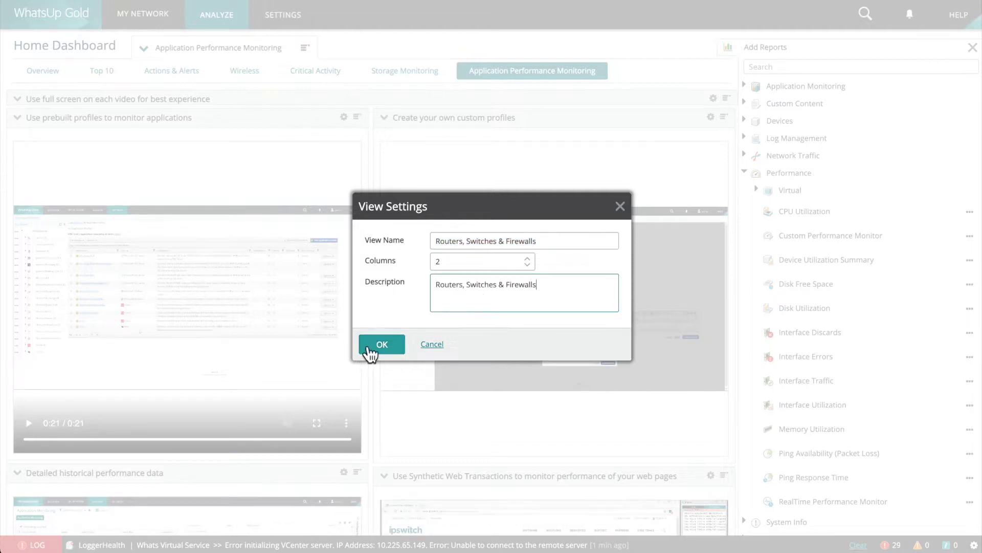
pyautogui.click(369, 348)
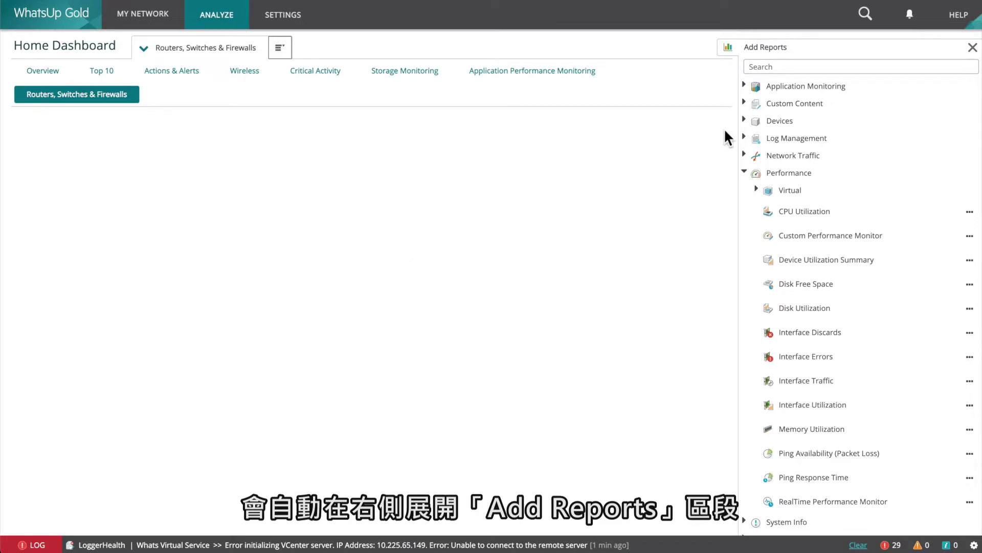
# Browse the Add Reports groups, ending with the Performance group expanded.
pyautogui.click(746, 174)
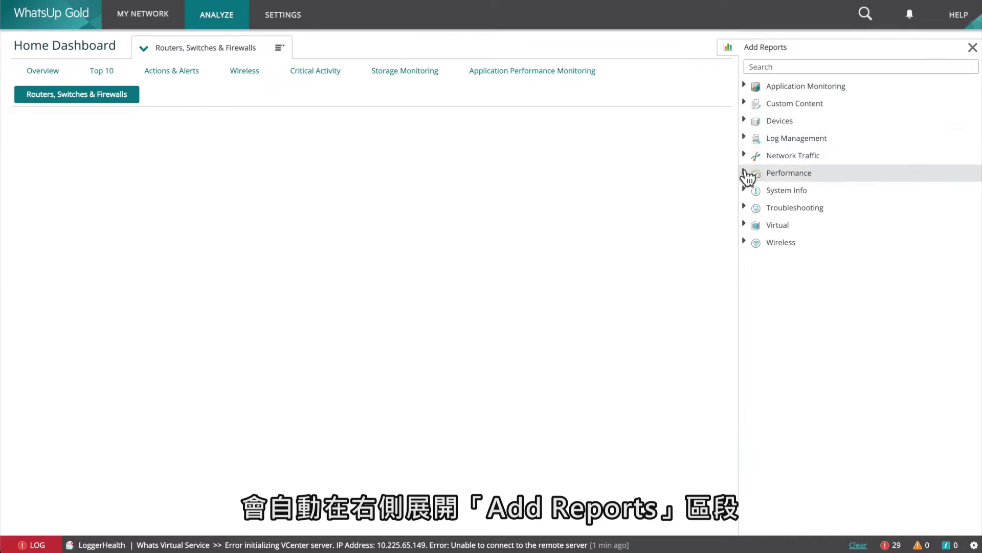
pyautogui.click(748, 86)
pyautogui.click(748, 86)
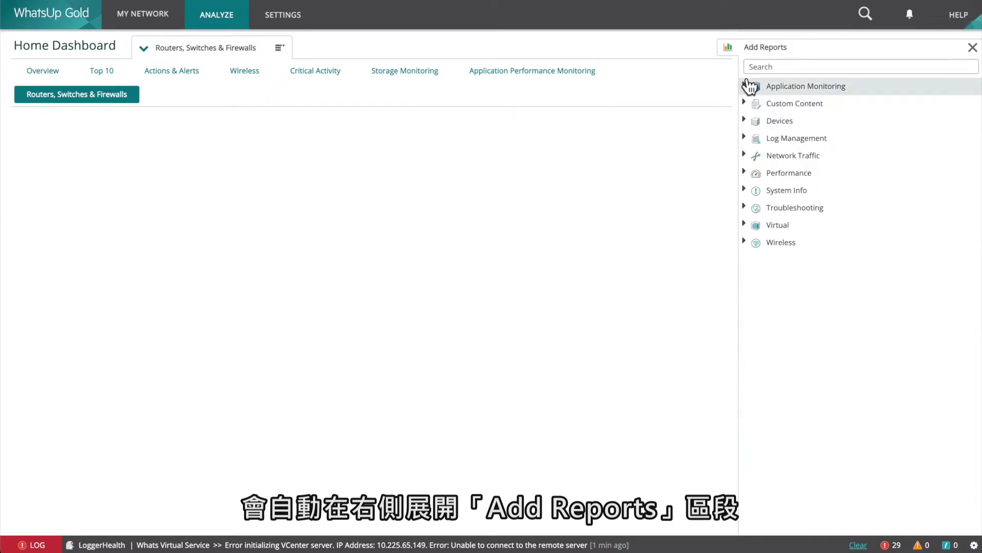
pyautogui.click(746, 104)
pyautogui.click(746, 105)
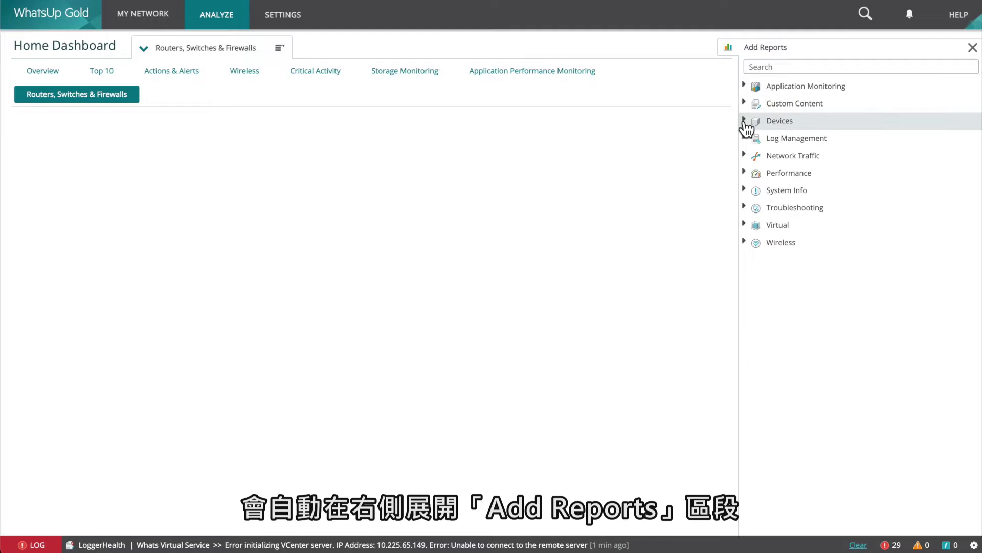
pyautogui.click(745, 122)
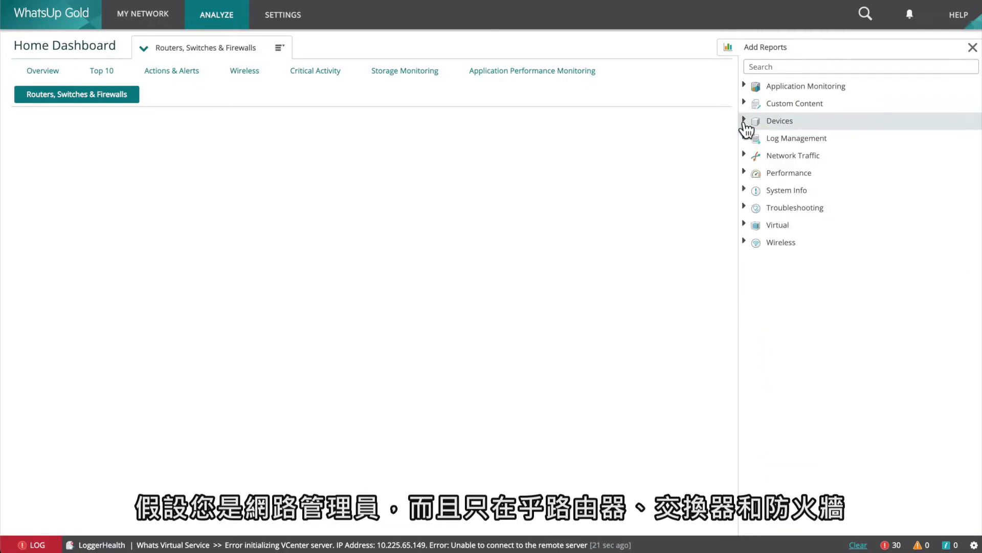
pyautogui.click(745, 138)
pyautogui.click(745, 138)
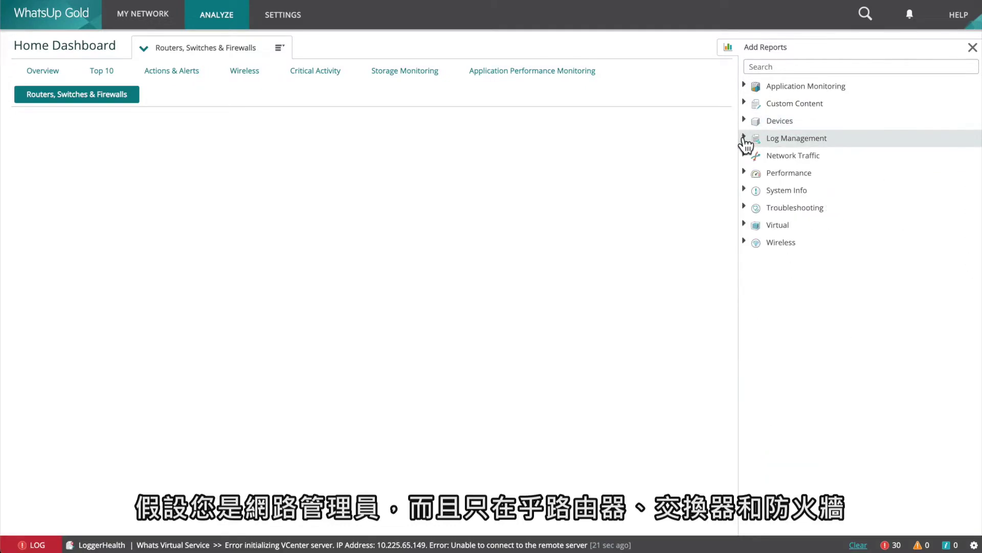
pyautogui.click(745, 173)
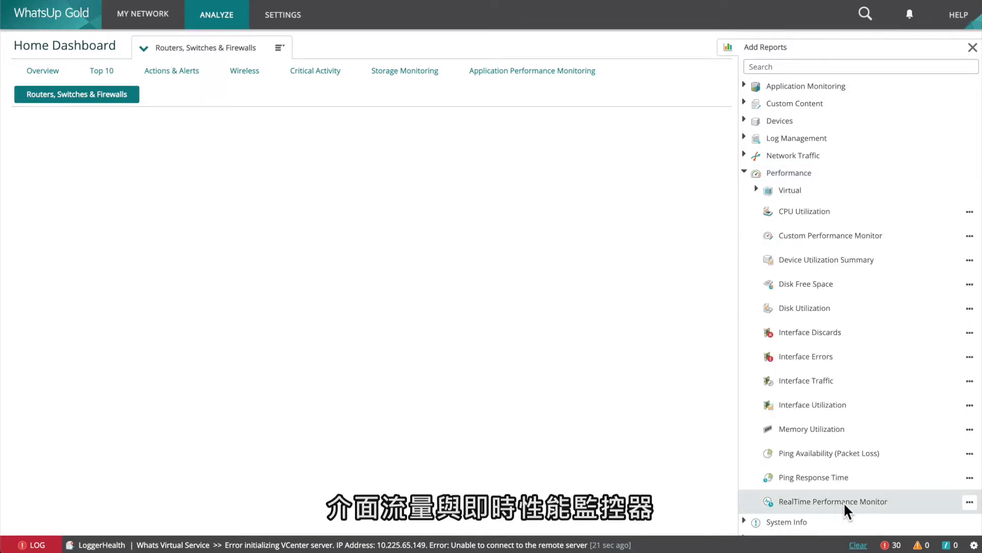
# Add the RealTime Performance Monitor to Column 1, then return to the Overview view.
pyautogui.click(970, 502)
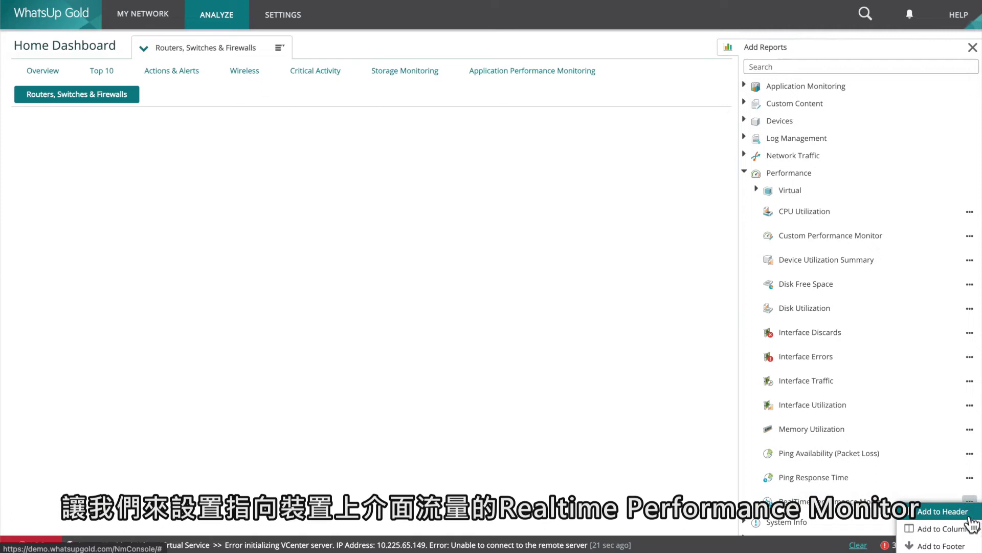
pyautogui.moveTo(962, 529)
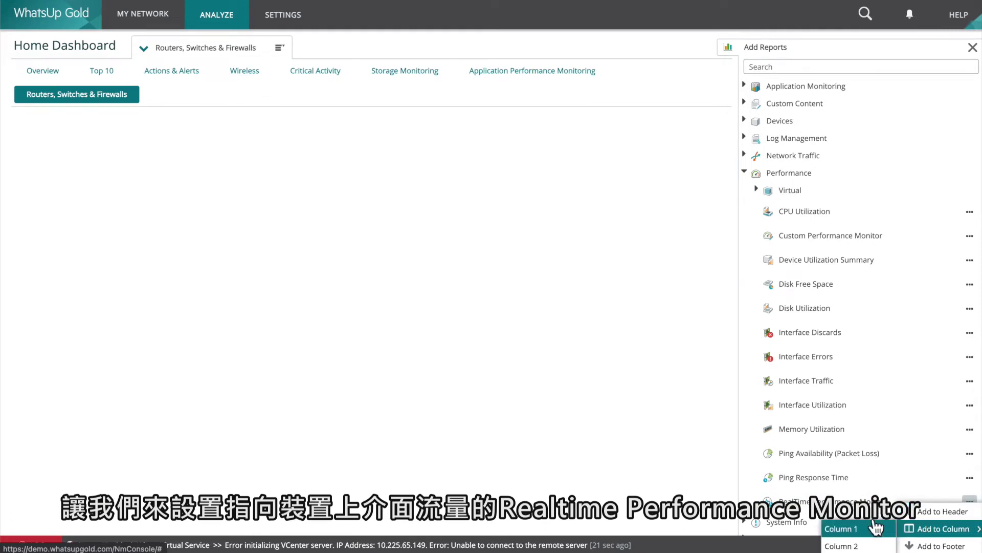
pyautogui.click(876, 527)
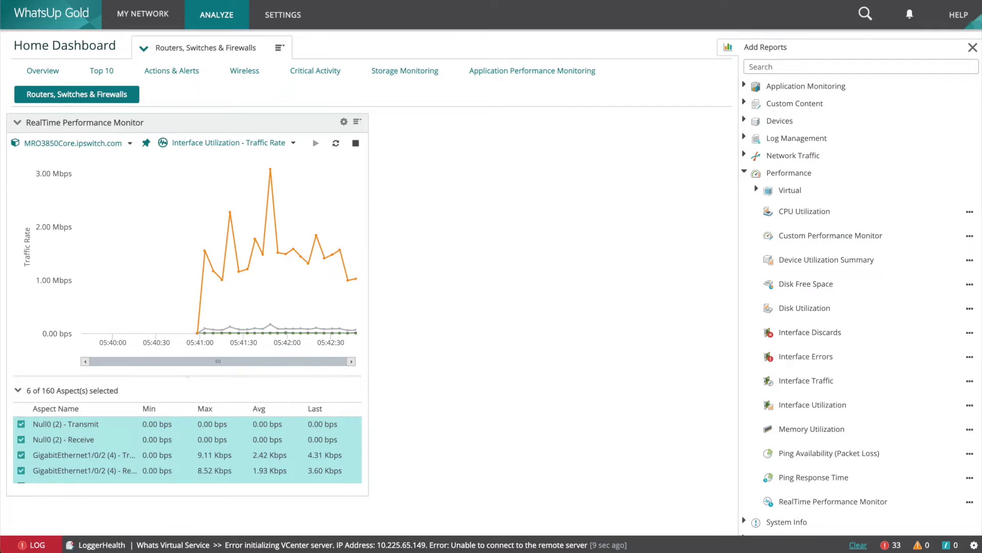
pyautogui.click(52, 76)
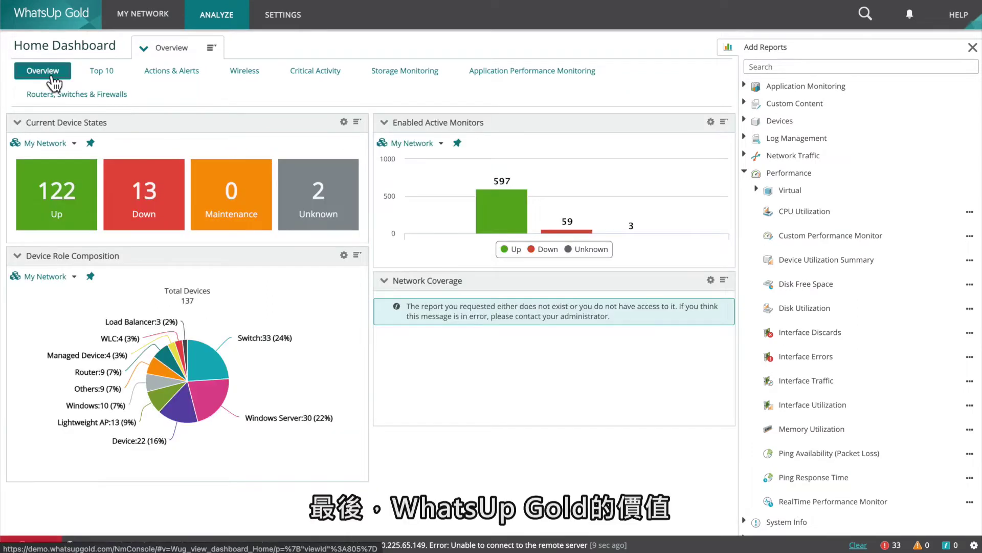